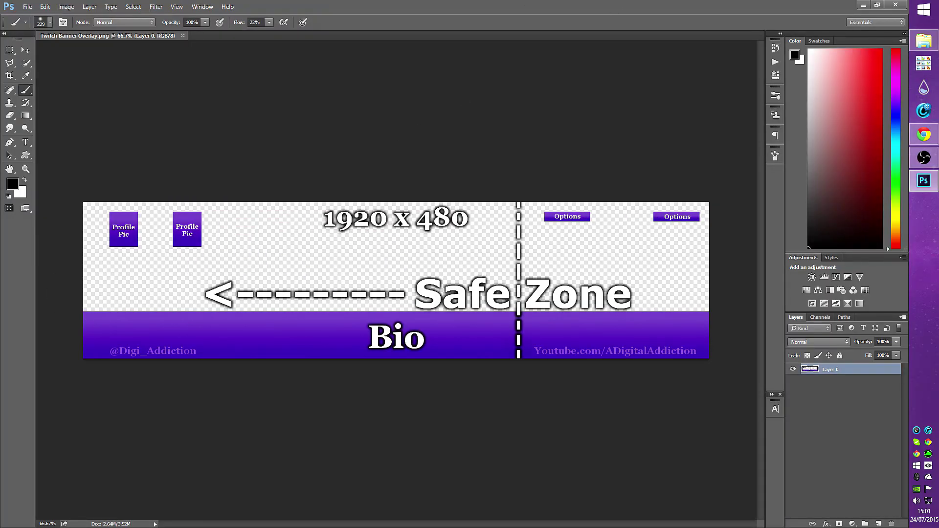
Drag the League of Legends artwork onto the 1920×480 Twitch banner template as a new layer
{"action": "left_click_drag", "start_coordinate": [923, 180], "coordinate": [388, 309]}
Scale the League image to fill the banner and put the template overlay above it at 50% opacity
{"action": "left_click_drag", "start_coordinate": [535, 358], "coordinate": [708, 457]}
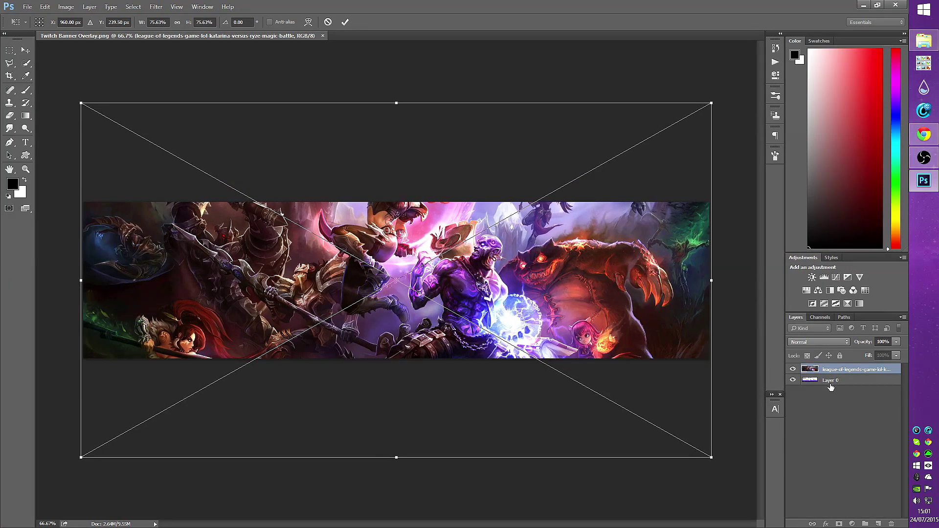
{"action": "key", "text": "Return"}
{"action": "left_click_drag", "start_coordinate": [830, 380], "coordinate": [830, 366]}
{"action": "key", "text": "Return"}
Rasterize the League image and nudge it slightly right and down
{"action": "right_click", "coordinate": [851, 380]}
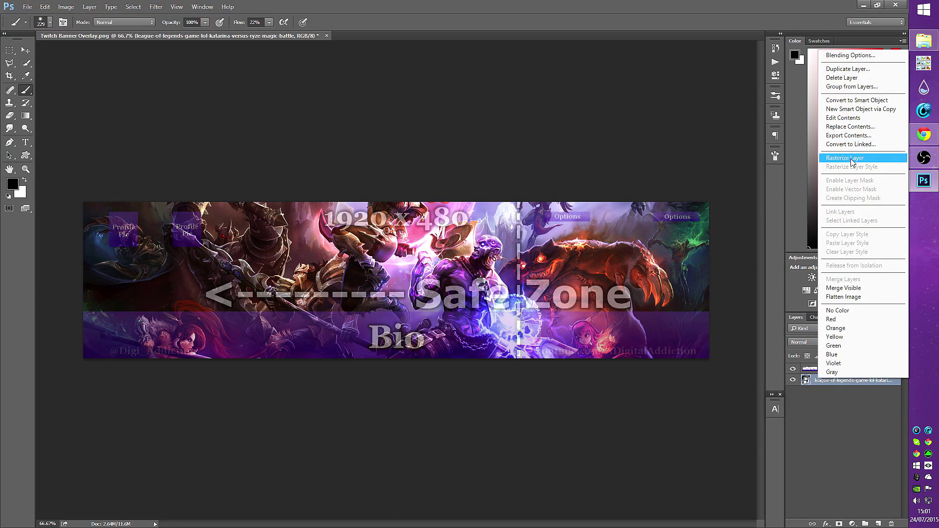
{"action": "left_click", "coordinate": [832, 157]}
{"action": "key", "text": "ctrl+t"}
{"action": "left_click_drag", "start_coordinate": [562, 270], "coordinate": [572, 276]}
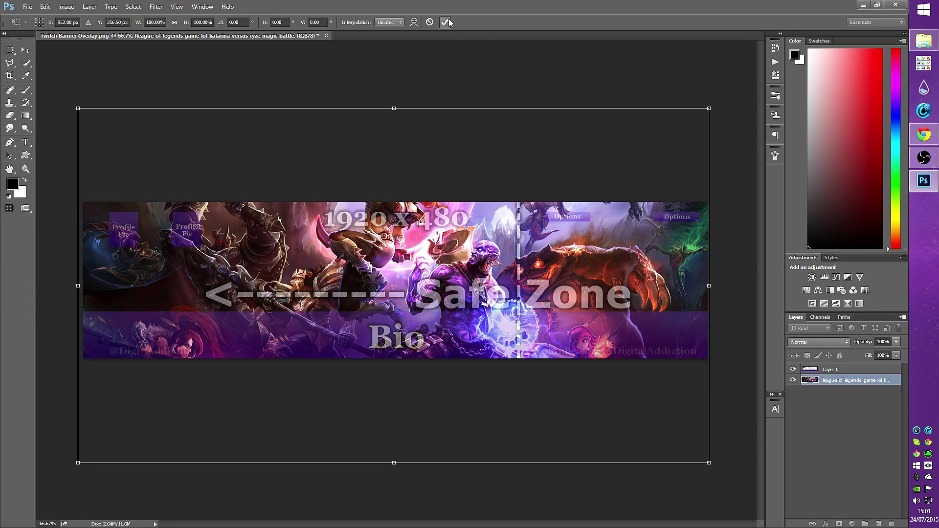
{"action": "key", "text": "Return"}
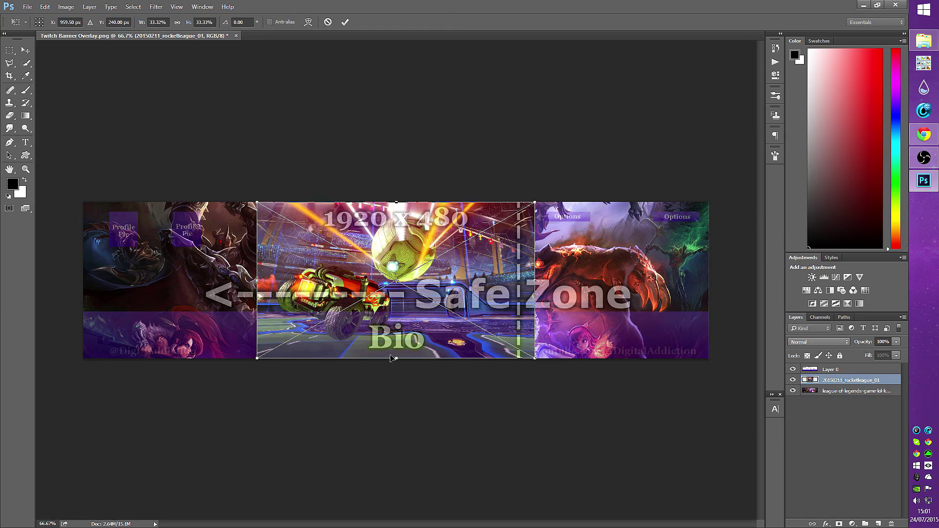
Tilt the Rocket League image about 17 degrees across the banner and hide the template overlay
{"action": "scroll", "coordinate": [663, 316], "scroll_direction": "up", "scroll_amount": 2}
{"action": "mouse_move", "coordinate": [147, 421]}
{"action": "left_mouse_down"}
{"action": "mouse_move", "coordinate": [297, 380]}
{"action": "mouse_move", "coordinate": [565, 155]}
{"action": "left_mouse_up"}
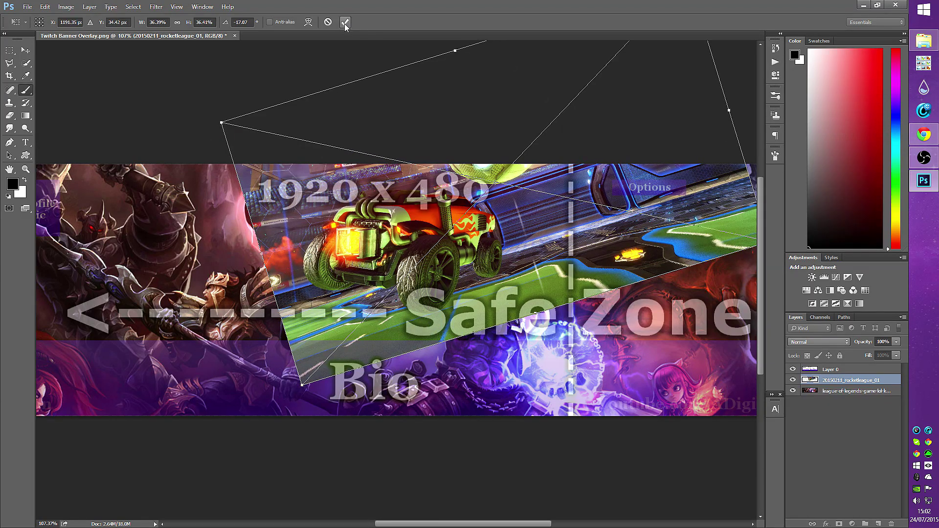
{"action": "left_click", "coordinate": [345, 22]}
{"action": "left_click", "coordinate": [793, 369]}
{"action": "left_click", "coordinate": [239, 22]}
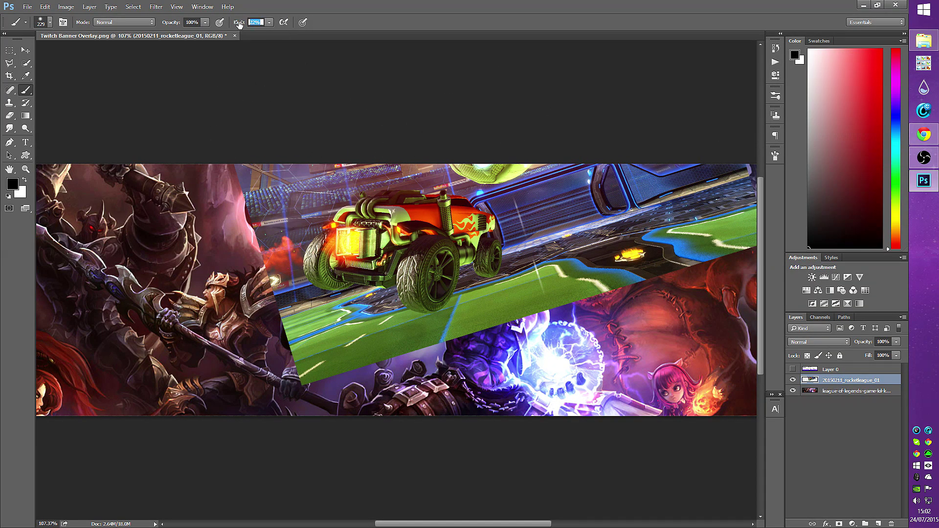
{"action": "key", "text": "p"}
{"action": "scroll", "coordinate": [414, 293], "scroll_direction": "up", "scroll_amount": 3}
Trace the pen outline along the rear wheel's bottom and side edges
{"action": "scroll", "coordinate": [413, 293], "scroll_direction": "up", "scroll_amount": 3}
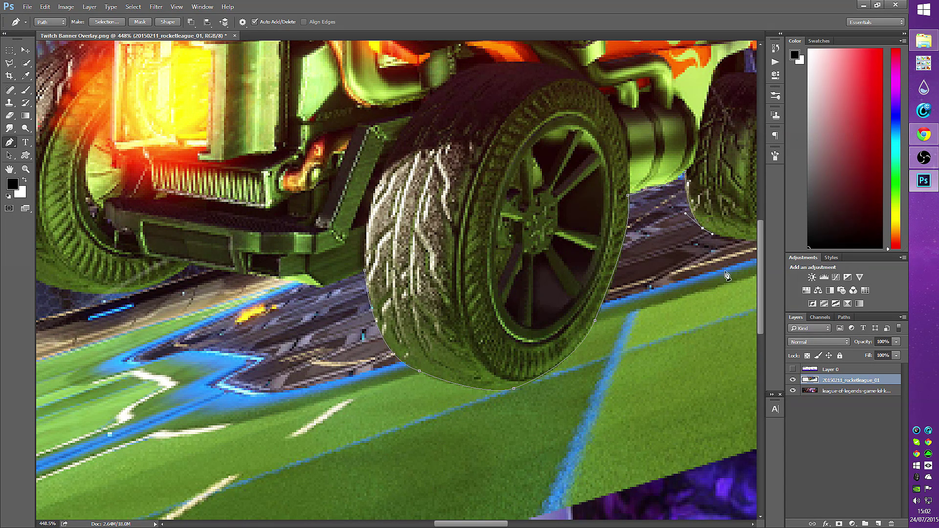
{"action": "scroll", "coordinate": [727, 275], "scroll_direction": "right", "scroll_amount": 5}
{"action": "left_click_drag", "start_coordinate": [533, 222], "coordinate": [547, 220]}
{"action": "left_click_drag", "start_coordinate": [599, 170], "coordinate": [565, 254]}
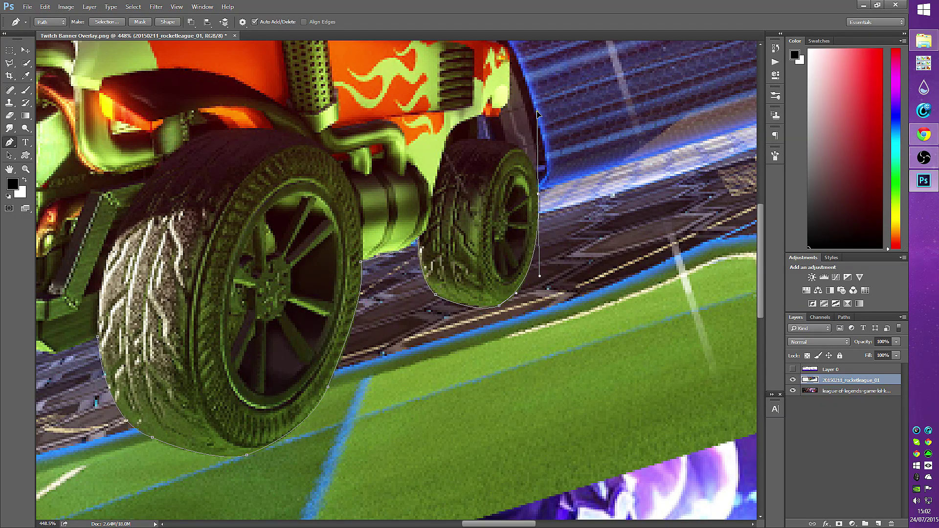
{"action": "left_click_drag", "start_coordinate": [522, 161], "coordinate": [516, 232]}
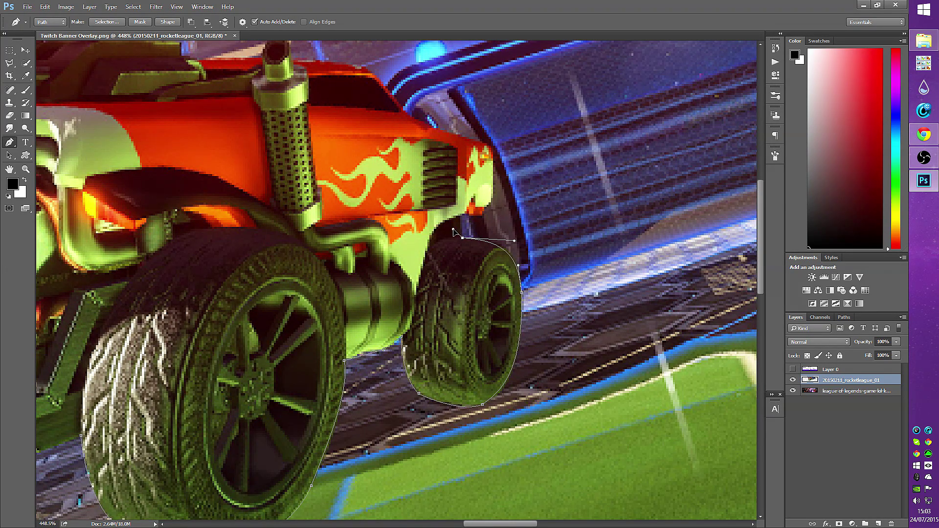
{"action": "scroll", "coordinate": [492, 181], "scroll_direction": "up", "scroll_amount": 2}
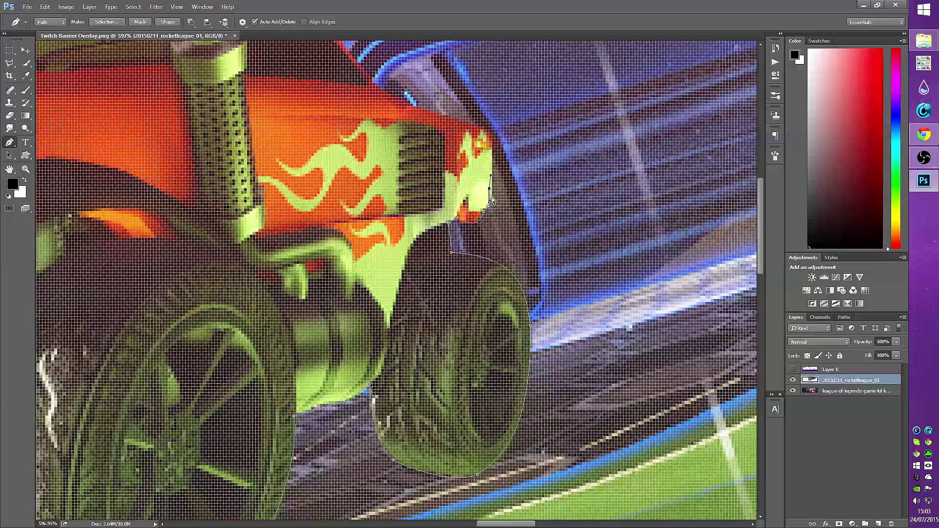
{"action": "scroll", "coordinate": [491, 141], "scroll_direction": "down", "scroll_amount": 1}
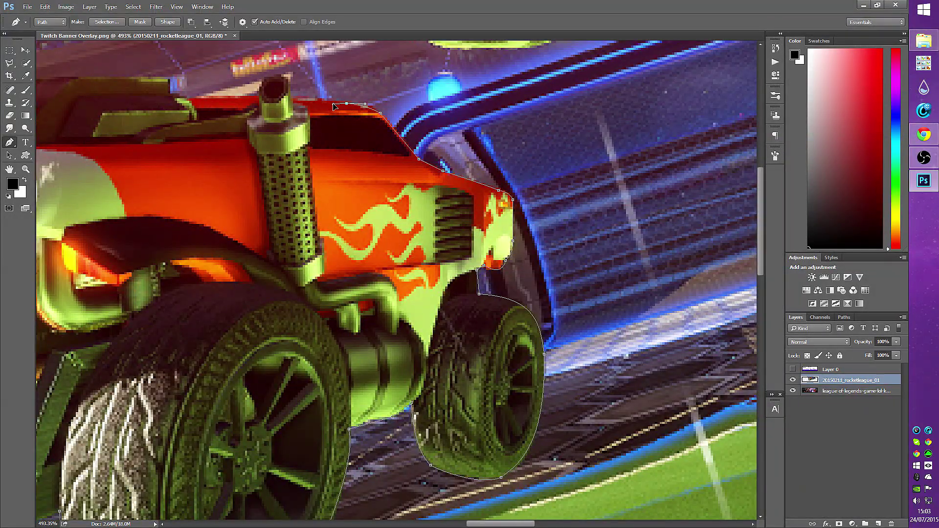
{"action": "left_click_drag", "start_coordinate": [297, 119], "coordinate": [376, 176]}
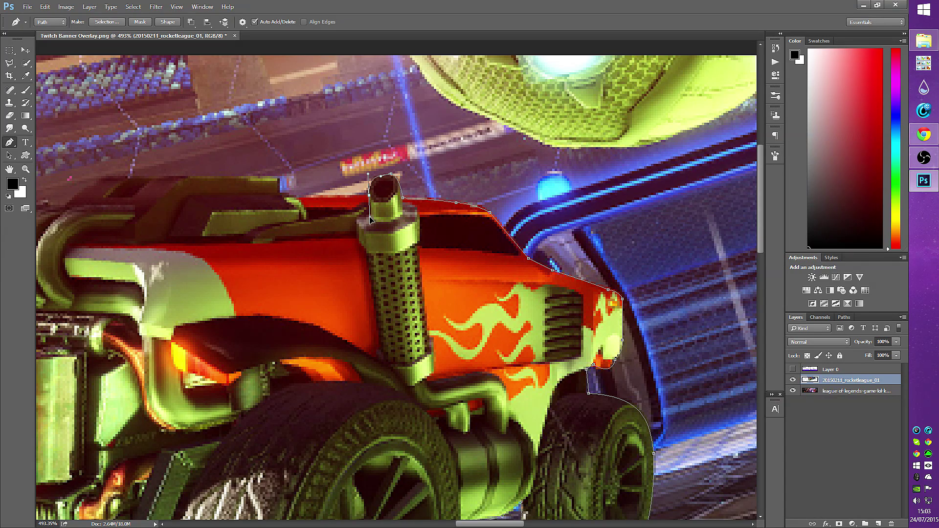
Extend the outline along the car's roof and over the exhaust pipes
{"action": "left_click", "coordinate": [279, 179]}
{"action": "left_click_drag", "start_coordinate": [279, 181], "coordinate": [472, 221]}
{"action": "left_click", "coordinate": [381, 216]}
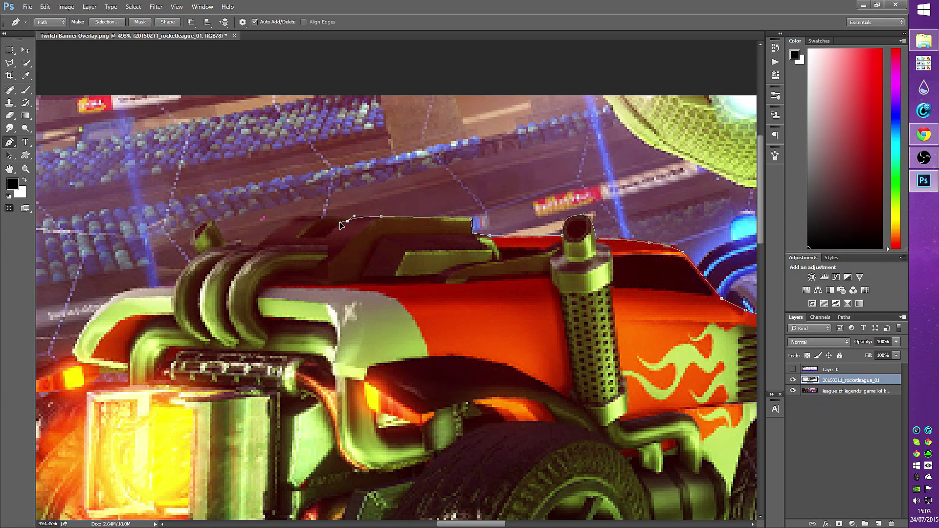
{"action": "left_click", "coordinate": [226, 248]}
{"action": "left_click_drag", "start_coordinate": [226, 248], "coordinate": [317, 271]}
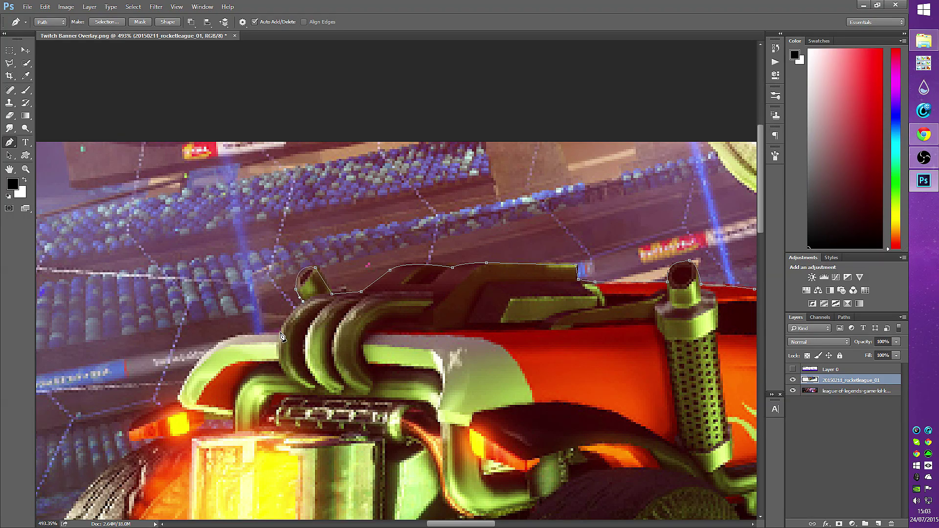
Curve the outline around the car's front light and front wheel
{"action": "left_click_drag", "start_coordinate": [271, 337], "coordinate": [472, 317]}
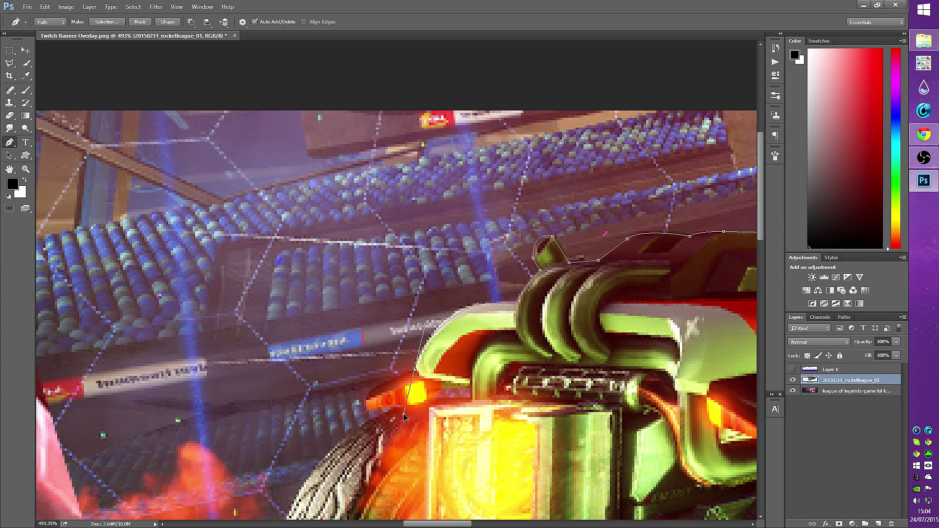
{"action": "left_click_drag", "start_coordinate": [369, 413], "coordinate": [497, 222]}
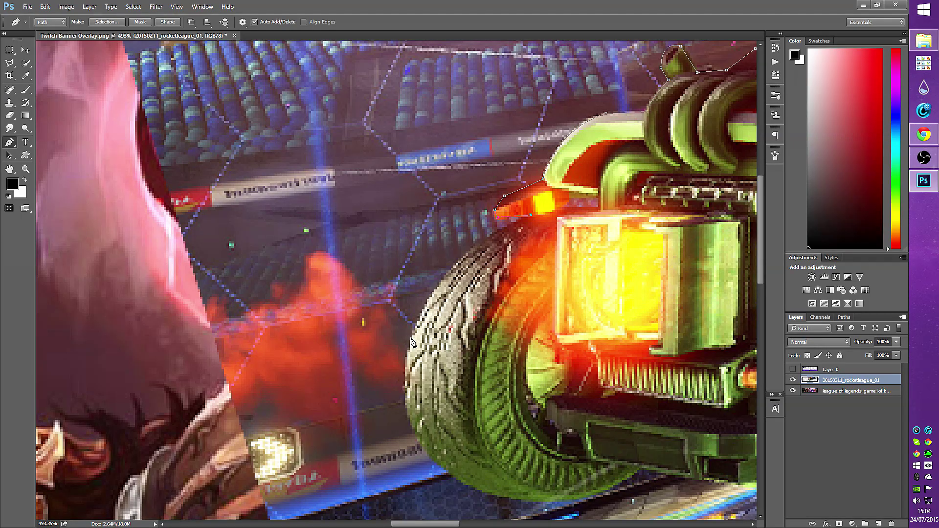
{"action": "left_click_drag", "start_coordinate": [411, 340], "coordinate": [384, 427]}
{"action": "left_click_drag", "start_coordinate": [459, 494], "coordinate": [286, 322]}
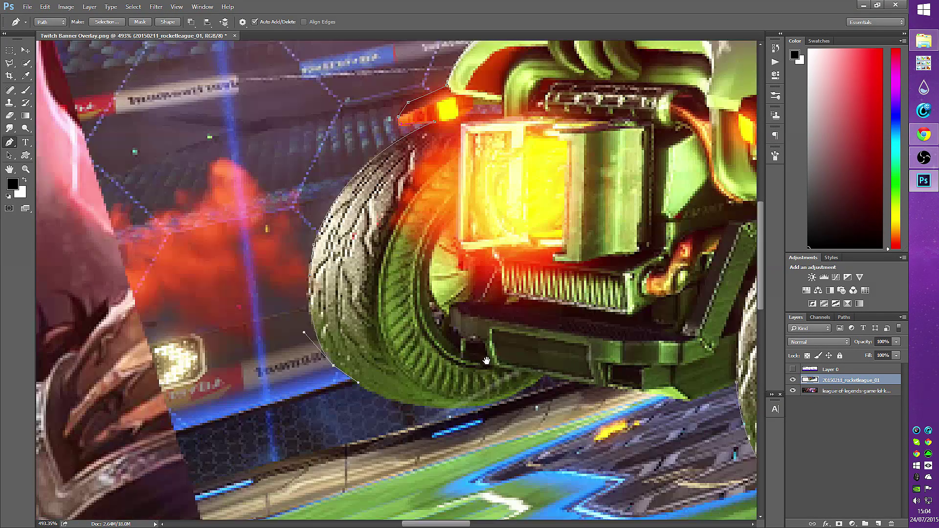
{"action": "left_click_drag", "start_coordinate": [397, 328], "coordinate": [424, 327]}
{"action": "left_click_drag", "start_coordinate": [613, 337], "coordinate": [525, 307]}
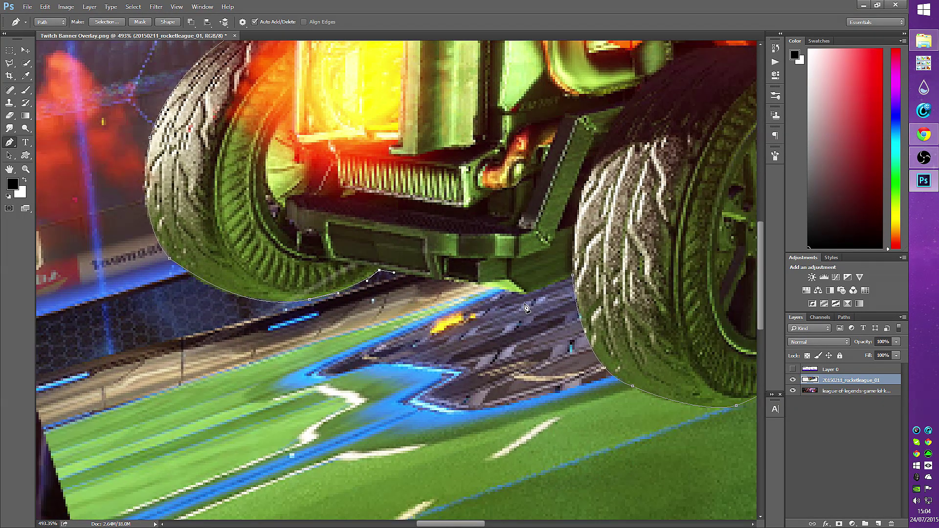
Close the car outline and convert the path into a selection
{"action": "left_click", "coordinate": [573, 278]}
{"action": "key", "text": "ctrl+0"}
{"action": "right_click", "coordinate": [587, 151]}
{"action": "left_click", "coordinate": [612, 195]}
{"action": "key", "text": "Return"}
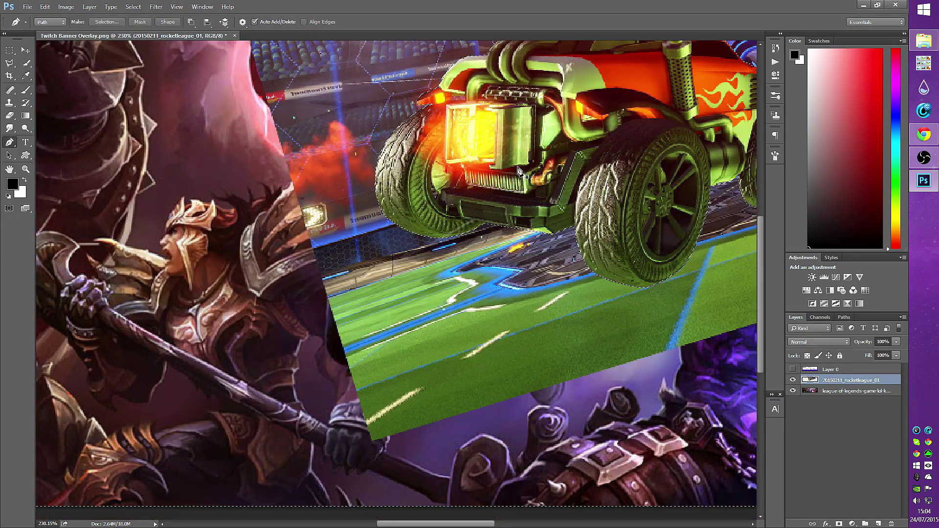
Add a layer mask keeping only the car, and show the template overlay
{"action": "left_click", "coordinate": [839, 523]}
{"action": "key", "text": "ctrl+0"}
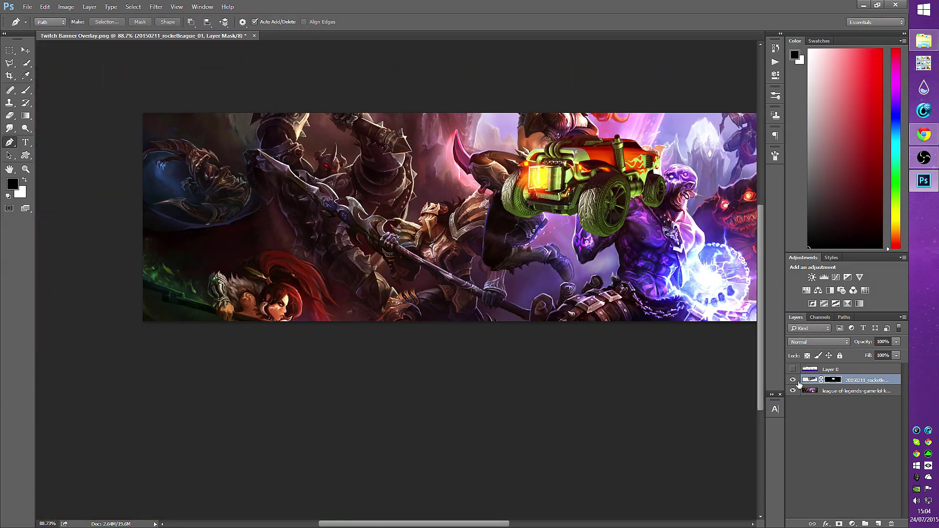
{"action": "left_click", "coordinate": [793, 369]}
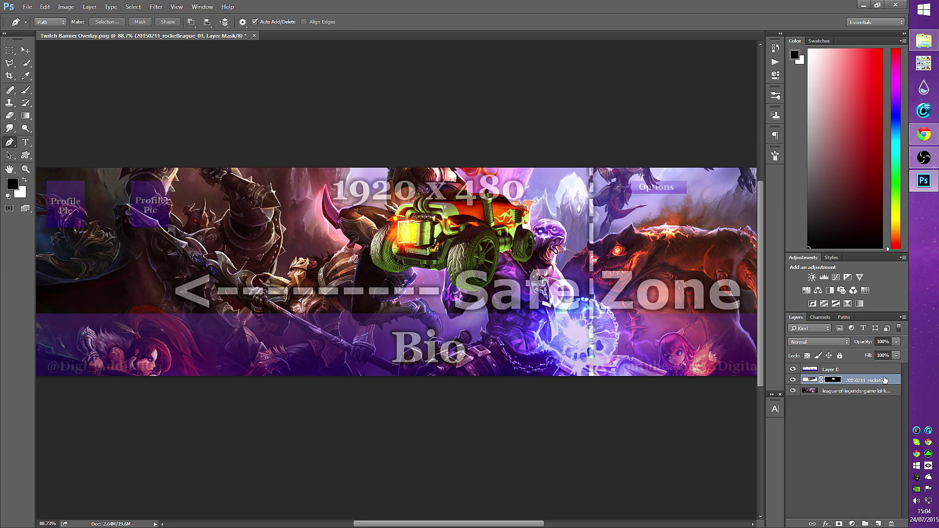
Enlarge the cut-out car to about 115% and move it into place on the banner
{"action": "key", "text": "ctrl+t"}
{"action": "left_click_drag", "start_coordinate": [708, 343], "coordinate": [755, 360]}
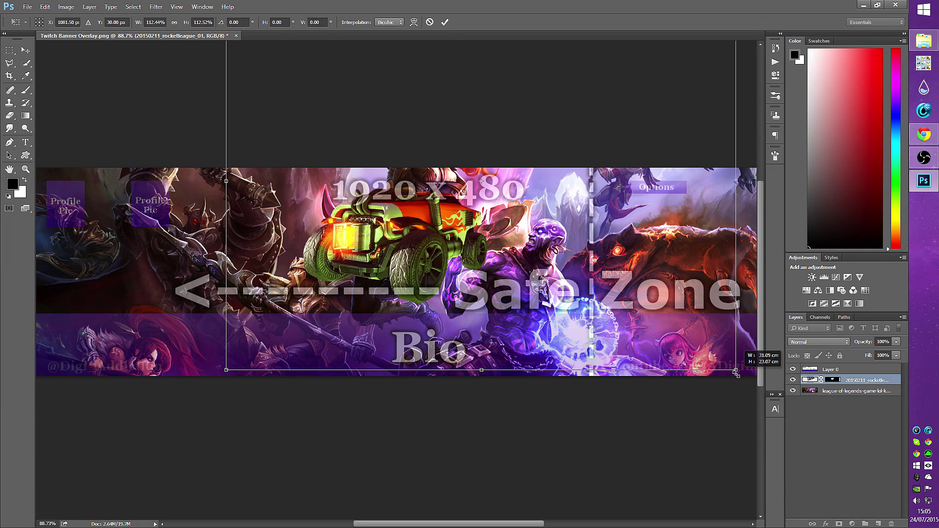
{"action": "left_click_drag", "start_coordinate": [463, 234], "coordinate": [447, 223]}
{"action": "key", "text": "ctrl+0"}
{"action": "key", "text": "Return"}
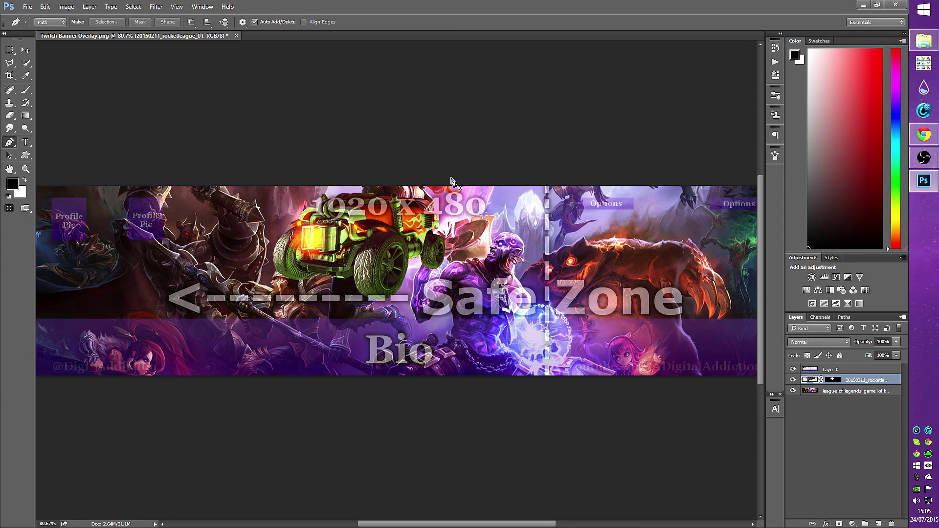
{"action": "left_click", "coordinate": [793, 369]}
{"action": "scroll", "coordinate": [744, 374], "scroll_direction": "left", "scroll_amount": 3}
Add a Hue/Saturation adjustment clipped to the car with Hue -107, then invert its mask
{"action": "left_click", "coordinate": [854, 523]}
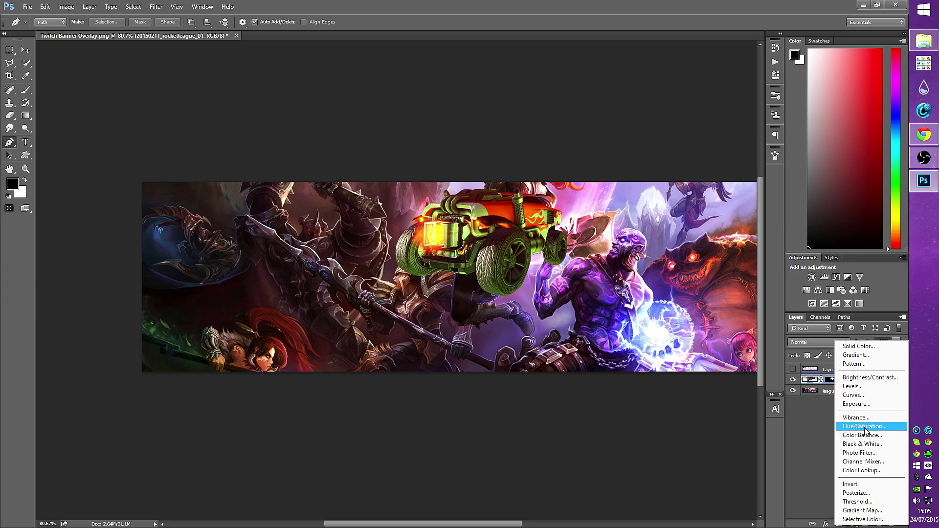
{"action": "left_click", "coordinate": [861, 429]}
{"action": "right_click", "coordinate": [870, 381]}
{"action": "left_click", "coordinate": [861, 179]}
{"action": "left_click_drag", "start_coordinate": [688, 106], "coordinate": [650, 113]}
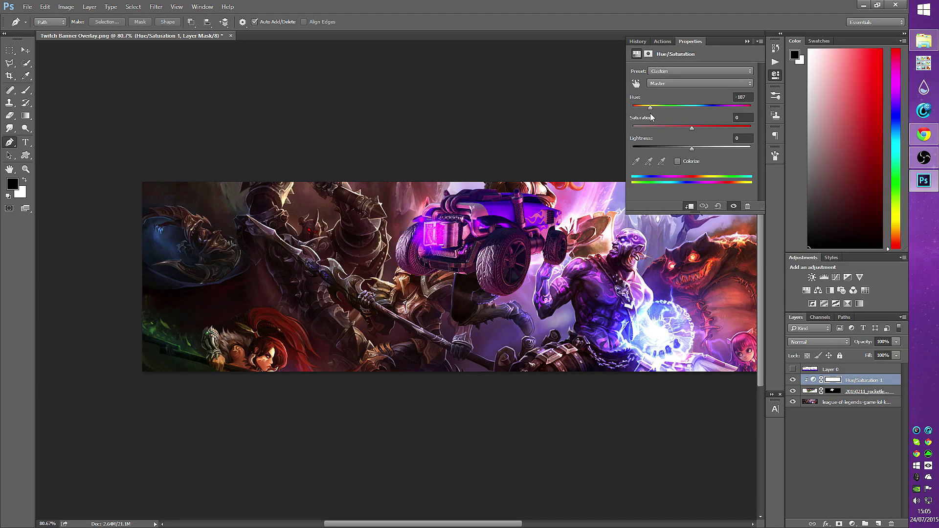
{"action": "left_click", "coordinate": [775, 75]}
{"action": "key", "text": "ctrl+i"}
Paint white on the mask over the front light so it turns magenta
{"action": "key", "text": "b"}
{"action": "scroll", "coordinate": [446, 283], "scroll_direction": "up", "scroll_amount": 3}
{"action": "scroll", "coordinate": [446, 283], "scroll_direction": "up", "scroll_amount": 1}
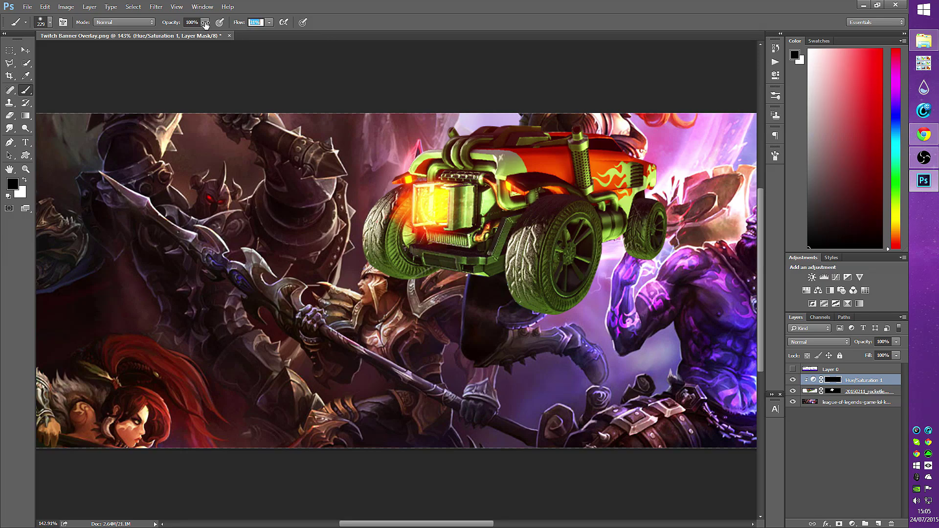
{"action": "left_click_drag", "start_coordinate": [239, 22], "coordinate": [201, 24]}
{"action": "key", "text": "x"}
{"action": "left_click_drag", "start_coordinate": [430, 201], "coordinate": [433, 198]}
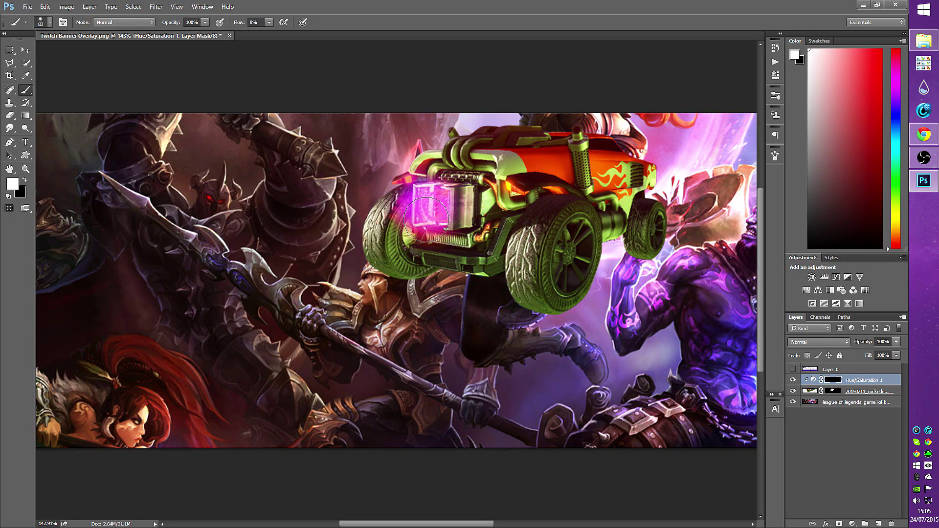
{"action": "scroll", "coordinate": [484, 317], "scroll_direction": "down", "scroll_amount": 2}
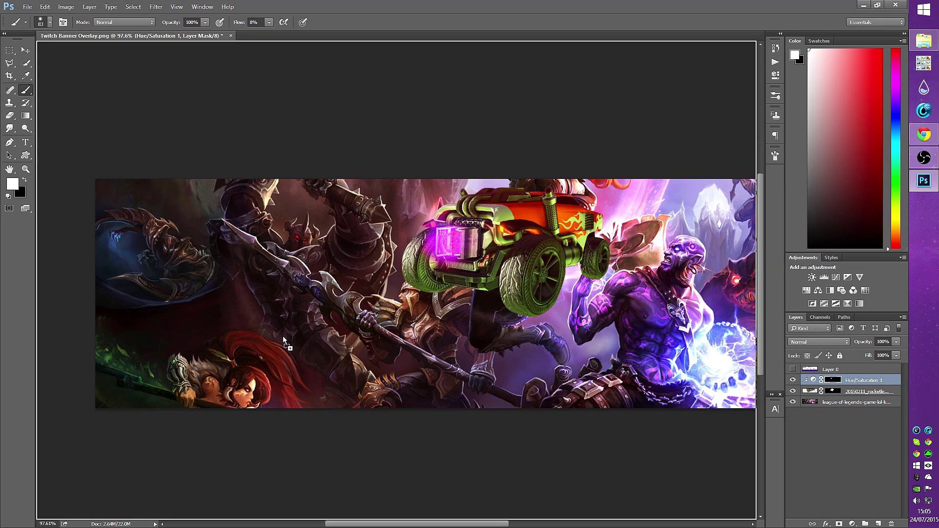
Rotate the placed flame about 15 degrees, shrink it and move it left from the light
{"action": "mouse_move", "coordinate": [470, 220]}
{"action": "left_mouse_down"}
{"action": "mouse_move", "coordinate": [429, 187]}
{"action": "mouse_move", "coordinate": [410, 203]}
{"action": "left_mouse_up"}
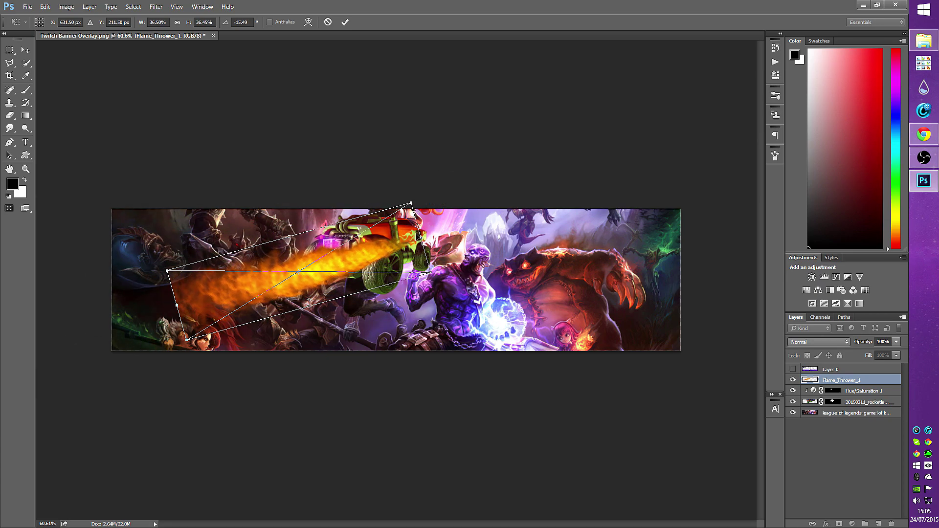
{"action": "left_click_drag", "start_coordinate": [342, 244], "coordinate": [267, 250]}
{"action": "scroll", "coordinate": [440, 265], "scroll_direction": "up", "scroll_amount": 2}
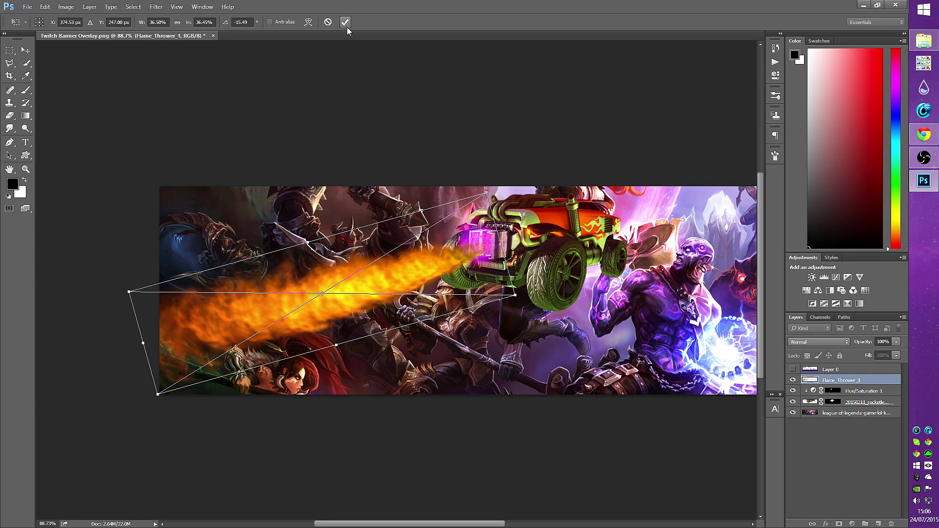
{"action": "left_click", "coordinate": [345, 22]}
Shift the flame's hue to magenta with Hue/Saturation
{"action": "key", "text": "ctrl+u"}
{"action": "left_click_drag", "start_coordinate": [575, 333], "coordinate": [545, 334]}
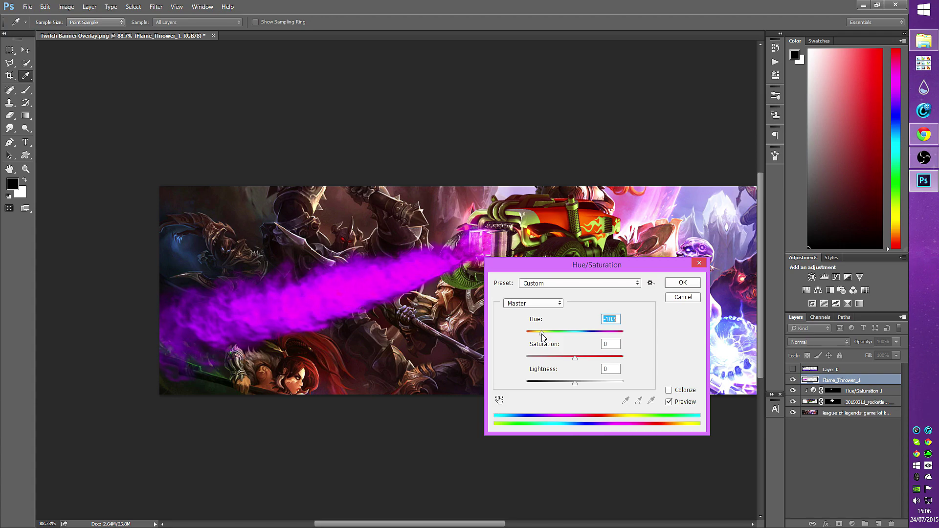
{"action": "key", "text": "Return"}
{"action": "key", "text": "b"}
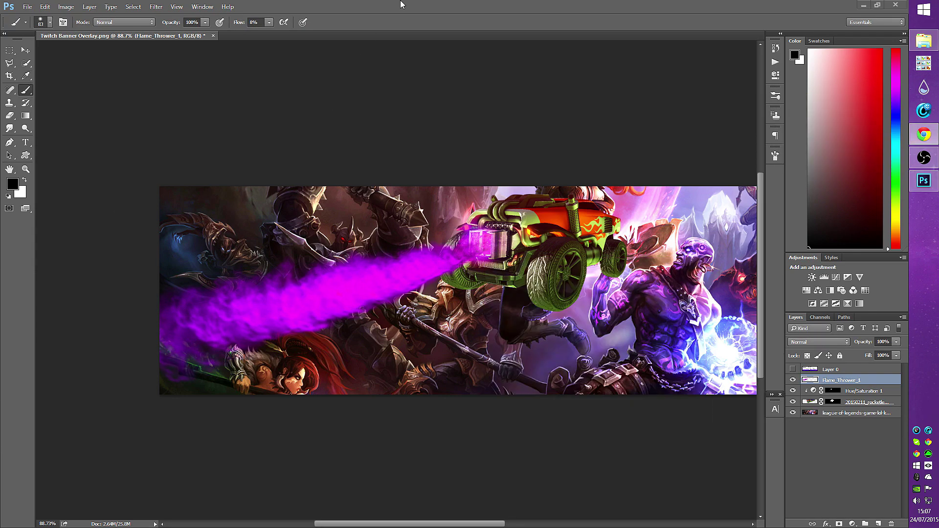
Paste in the sparks image and rotate it
{"action": "key", "text": "ctrl+v"}
{"action": "key", "text": "ctrl+t"}
{"action": "scroll", "coordinate": [577, 403], "scroll_direction": "down", "scroll_amount": 1}
{"action": "left_click_drag", "start_coordinate": [577, 403], "coordinate": [520, 216]}
Set the sparks layer to Lighten blend mode and move it up and left onto the flame
{"action": "key", "text": "Return"}
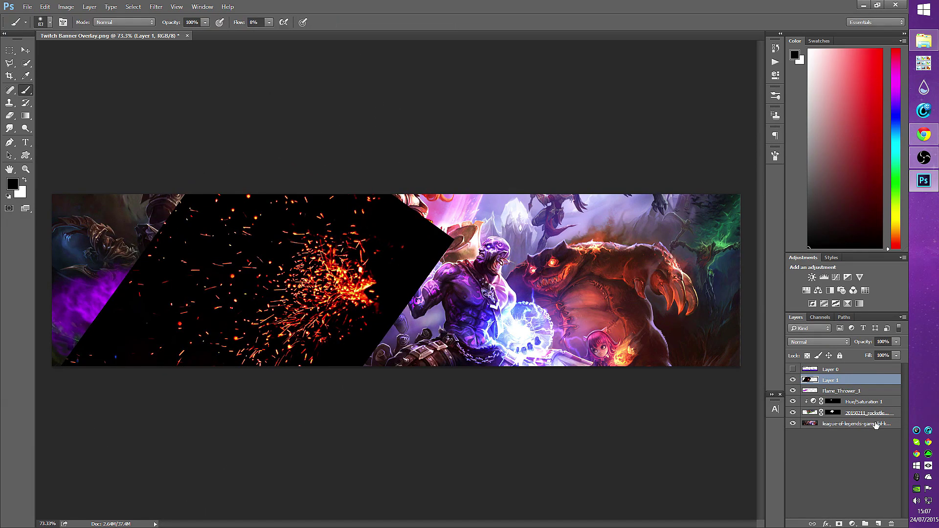
{"action": "left_click", "coordinate": [818, 342]}
{"action": "left_click", "coordinate": [804, 209]}
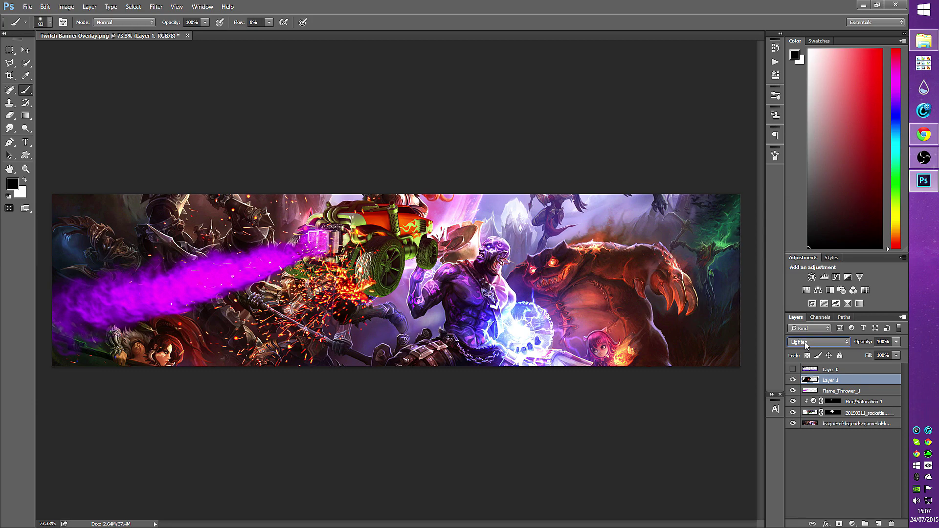
{"action": "left_click_drag", "start_coordinate": [629, 423], "coordinate": [575, 394]}
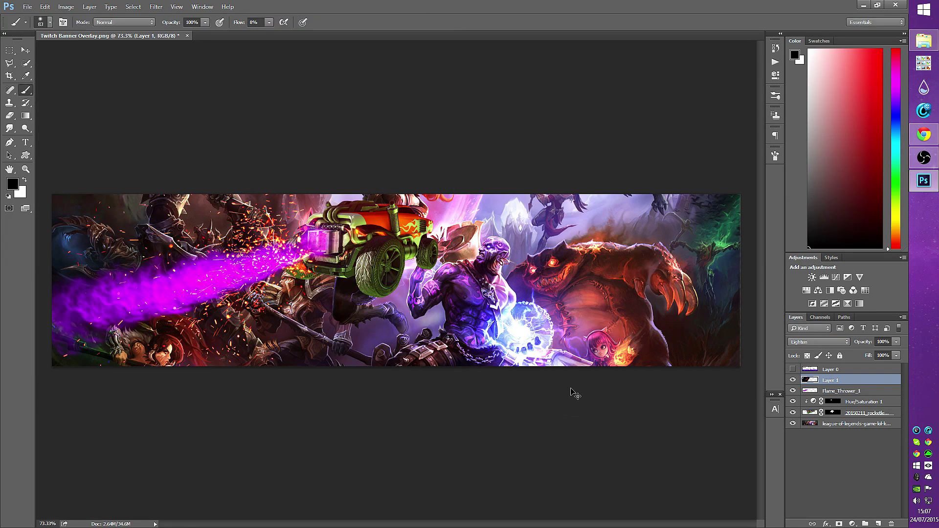
Recolour the sparks purple with Hue/Saturation at Hue -108
{"action": "key", "text": "ctrl+u"}
{"action": "mouse_move", "coordinate": [575, 332]}
{"action": "left_mouse_down"}
{"action": "mouse_move", "coordinate": [541, 333]}
{"action": "mouse_move", "coordinate": [550, 336]}
{"action": "left_mouse_up"}
{"action": "left_click", "coordinate": [682, 283]}
{"action": "key", "text": "b"}
{"action": "left_click", "coordinate": [793, 370]}
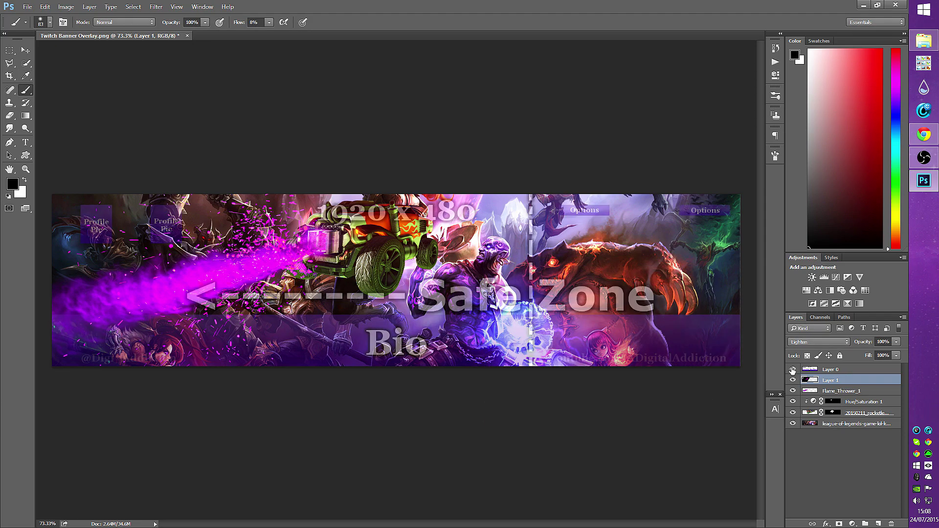
{"action": "left_click", "coordinate": [793, 369]}
Give the Flame_Thrower_1 layer a Drop Shadow layer style
{"action": "left_click", "coordinate": [844, 391]}
{"action": "double_click", "coordinate": [893, 390]}
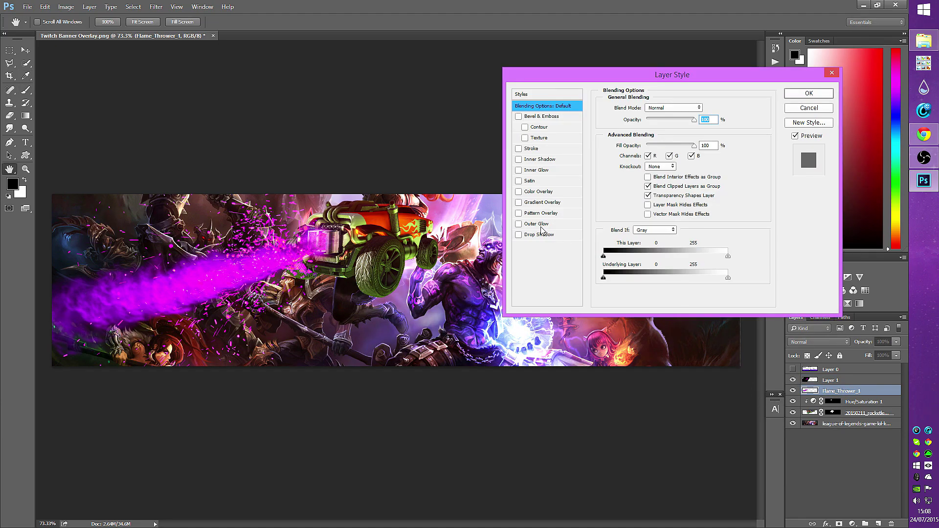
{"action": "left_click", "coordinate": [549, 236]}
{"action": "left_click", "coordinate": [809, 93]}
{"action": "left_click", "coordinate": [841, 380]}
On a new layer, type the channel-name title near the banner's lower left
{"action": "key", "text": "ctrl+shift+alt+n"}
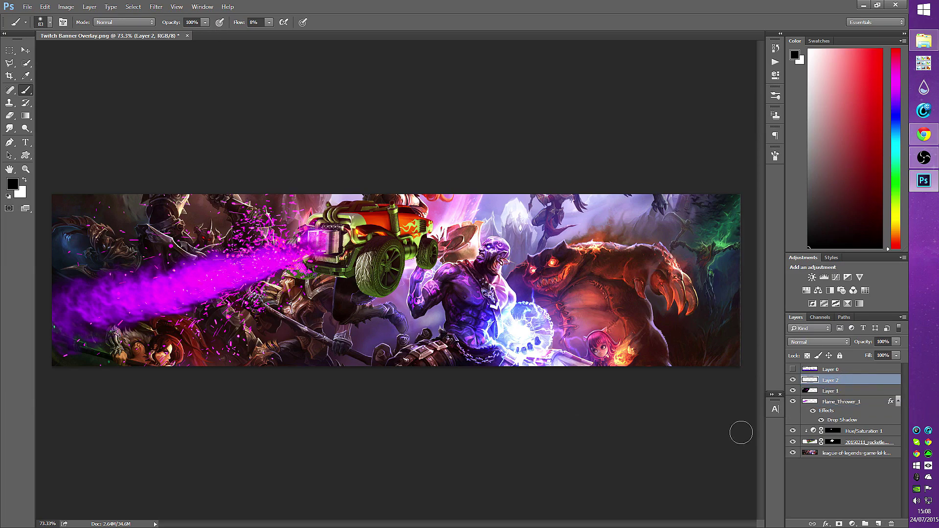
{"action": "key", "text": "t"}
{"action": "left_click", "coordinate": [110, 304]}
{"action": "type", "text": "ISGAMINGX"}
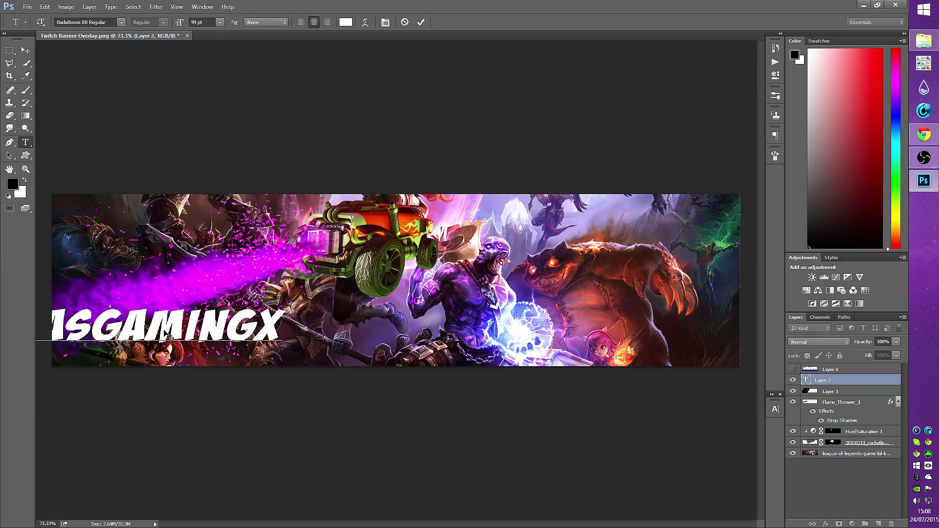
{"action": "left_click", "coordinate": [421, 22]}
Rotate the title about -17.6 degrees and position it along the flame
{"action": "key", "text": "ctrl+t"}
{"action": "left_click_drag", "start_coordinate": [166, 325], "coordinate": [342, 323]}
{"action": "left_click_drag", "start_coordinate": [538, 343], "coordinate": [518, 230]}
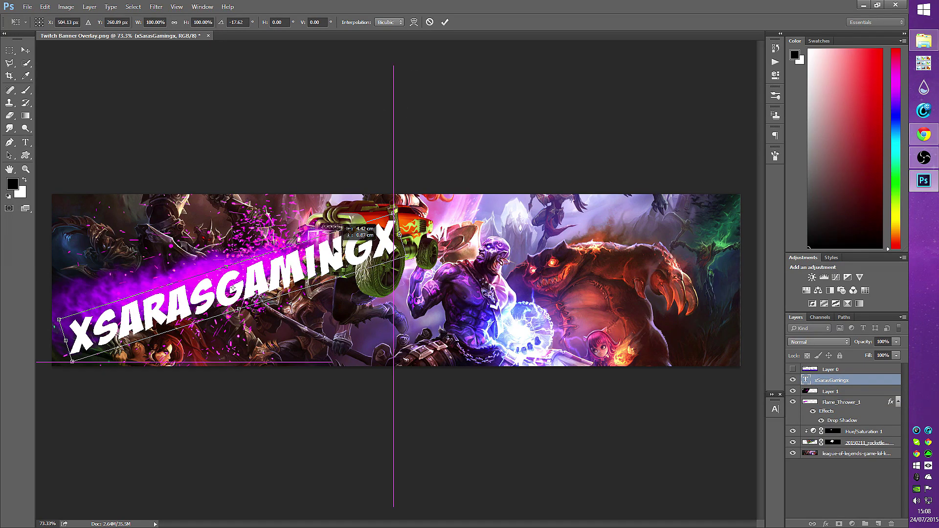
{"action": "left_click_drag", "start_coordinate": [273, 293], "coordinate": [232, 289]}
{"action": "key", "text": "Return"}
With the safe-zone template visible, scale the title to about 83%
{"action": "left_click", "coordinate": [793, 369]}
{"action": "key", "text": "ctrl+t"}
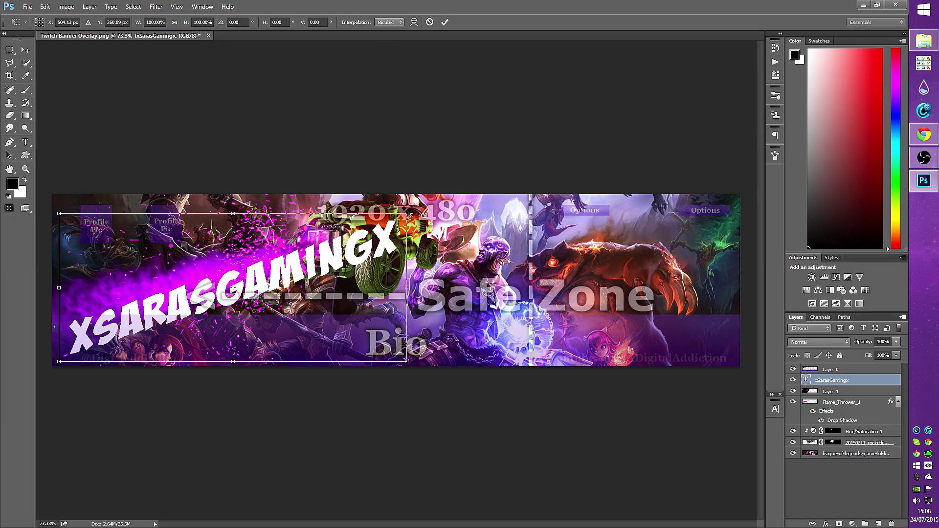
{"action": "left_click_drag", "start_coordinate": [409, 200], "coordinate": [352, 224]}
Group the car, flame and sparks layers into Group 1
{"action": "left_click", "coordinate": [444, 22]}
{"action": "left_click", "coordinate": [830, 392]}
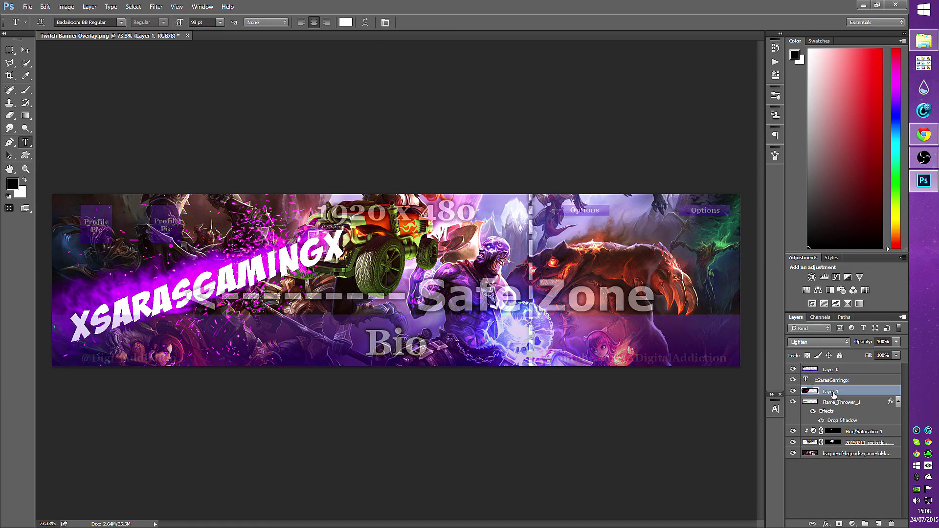
{"action": "left_click", "coordinate": [860, 442], "text": "shift"}
{"action": "key", "text": "ctrl+g"}
Shift the grouped artwork slightly and tilt it about 3 degrees
{"action": "key", "text": "ctrl+t"}
{"action": "left_click_drag", "start_coordinate": [419, 249], "coordinate": [444, 258]}
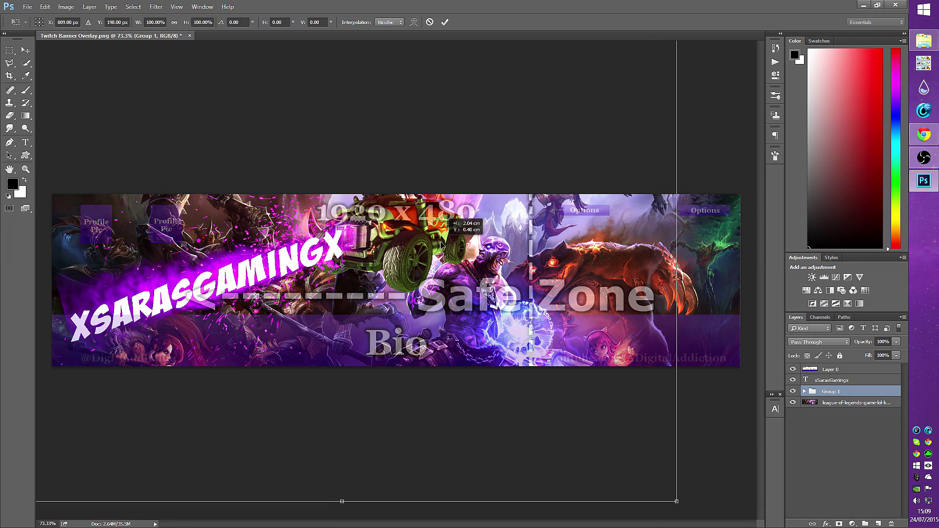
{"action": "scroll", "coordinate": [430, 264], "scroll_direction": "down", "scroll_amount": 1}
{"action": "left_click_drag", "start_coordinate": [646, 78], "coordinate": [657, 94]}
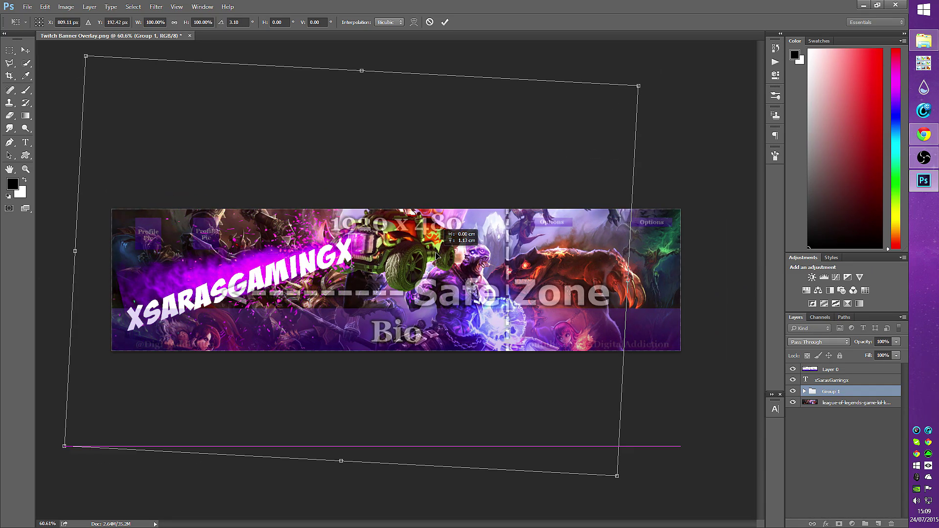
{"action": "key", "text": "Return"}
{"action": "left_click", "coordinate": [793, 391]}
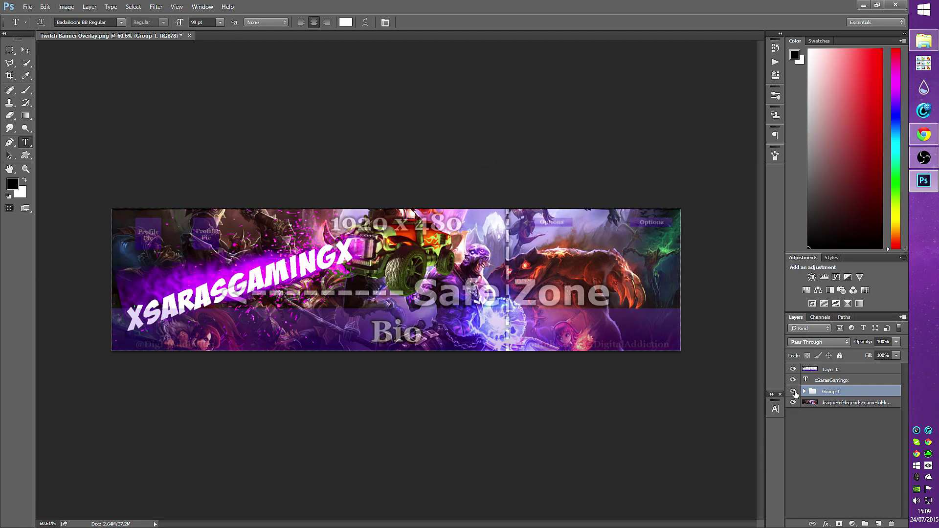
{"action": "left_click", "coordinate": [804, 391]}
Select the car layer's mask and set up the Brush for painting on it
{"action": "left_click", "coordinate": [802, 455]}
{"action": "key", "text": "b"}
{"action": "key", "text": "x"}
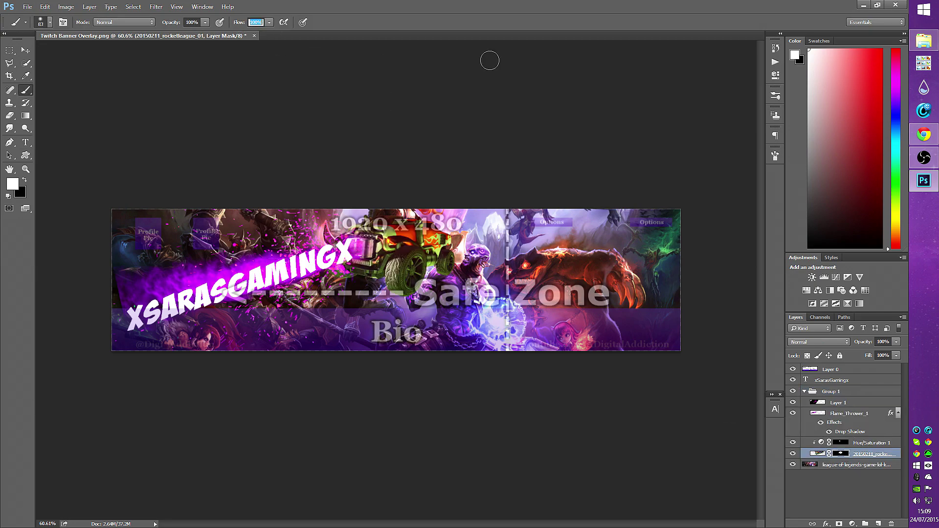
{"action": "key", "text": "x"}
{"action": "left_click", "coordinate": [793, 454]}
{"action": "left_click", "coordinate": [793, 454]}
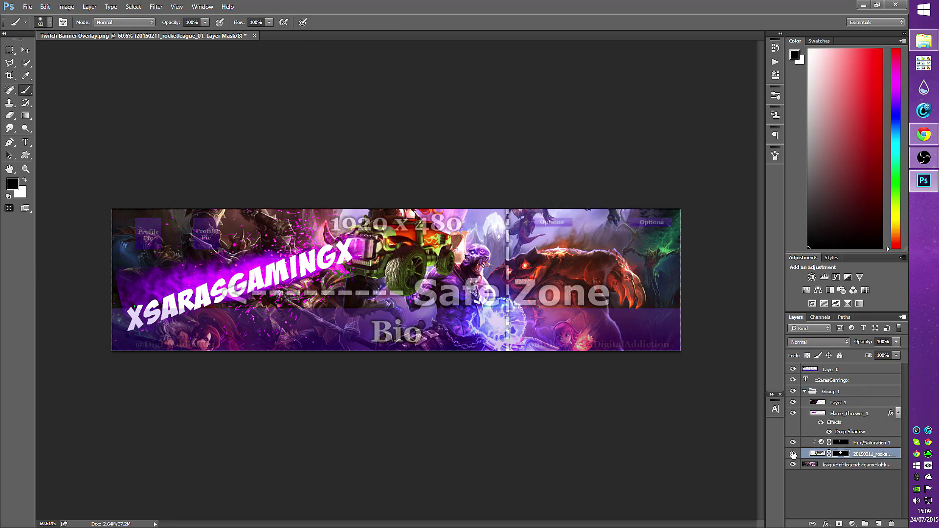
Rotate the title about five degrees further
{"action": "left_click", "coordinate": [849, 381]}
{"action": "key", "text": "ctrl+t"}
{"action": "scroll", "coordinate": [391, 279], "scroll_direction": "up", "scroll_amount": 2}
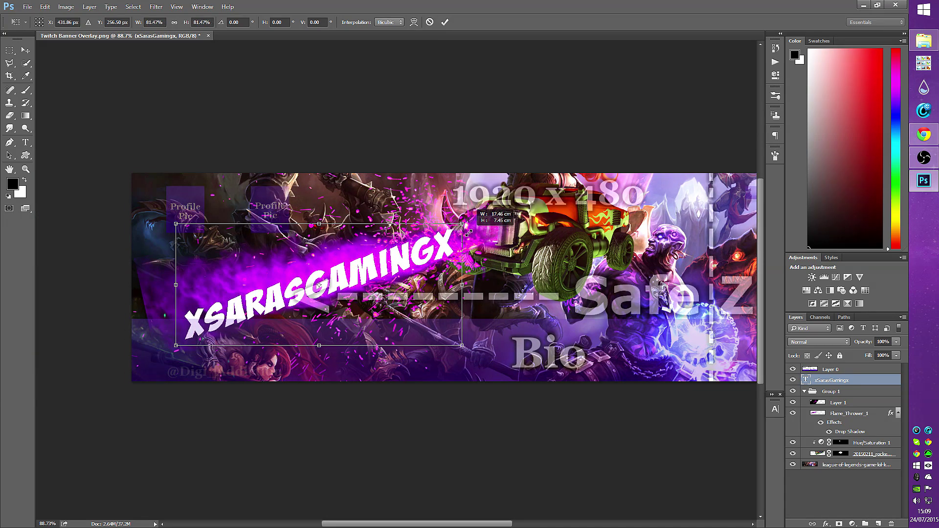
{"action": "left_click_drag", "start_coordinate": [408, 253], "coordinate": [410, 261]}
{"action": "left_click", "coordinate": [444, 22]}
Apply Bevel & Emboss to the title layer, then select Layer 1 in Group 1
{"action": "double_click", "coordinate": [885, 381]}
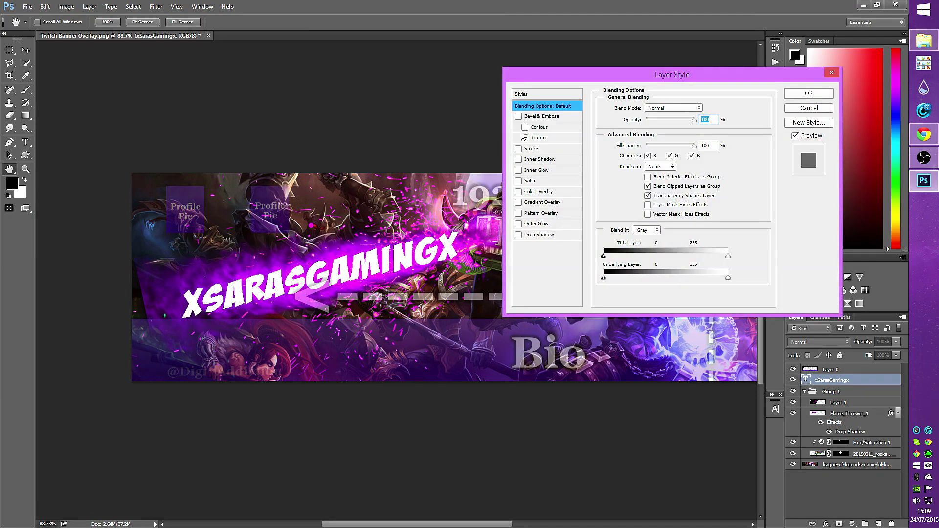
{"action": "left_click", "coordinate": [809, 93]}
{"action": "left_click", "coordinate": [850, 421]}
{"action": "key", "text": "b"}
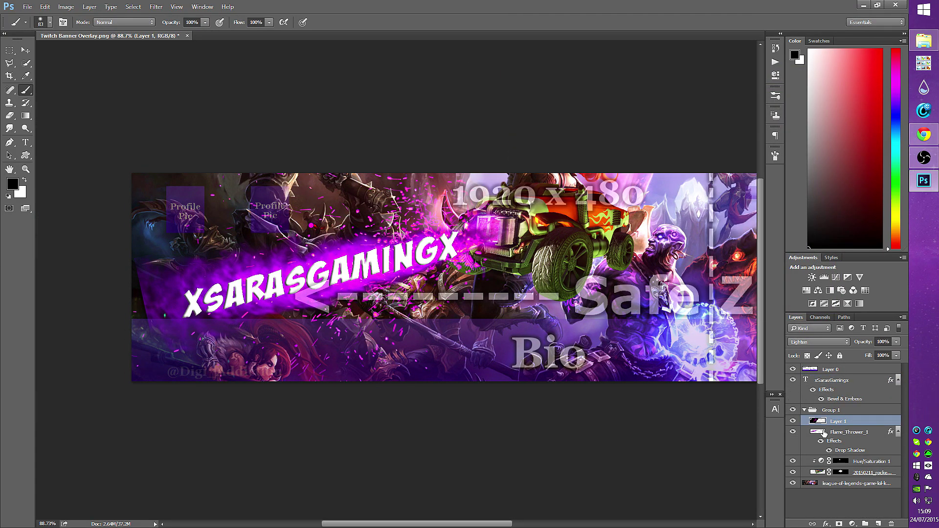
{"action": "left_click", "coordinate": [793, 432]}
{"action": "left_click", "coordinate": [792, 432]}
Place a copy of Flame_Thrower_1 above the xSarasGamingx title layer
{"action": "key", "text": "ctrl+j"}
{"action": "left_click_drag", "start_coordinate": [865, 422], "coordinate": [861, 380]}
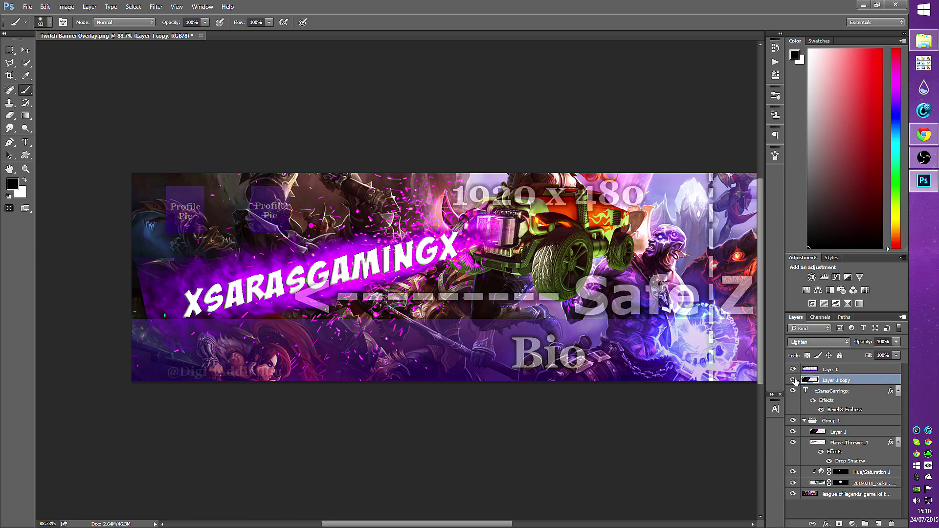
{"action": "key", "text": "Delete"}
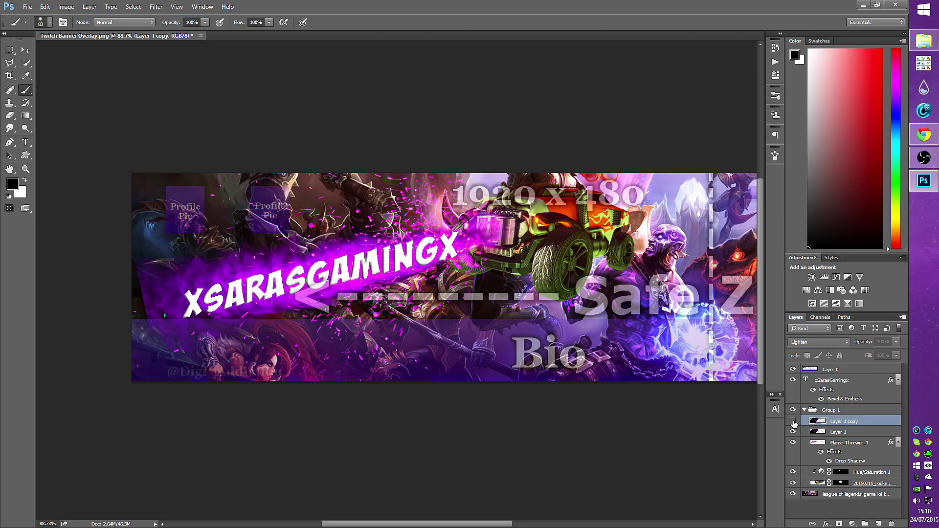
{"action": "left_click", "coordinate": [851, 432]}
{"action": "key", "text": "ctrl+j"}
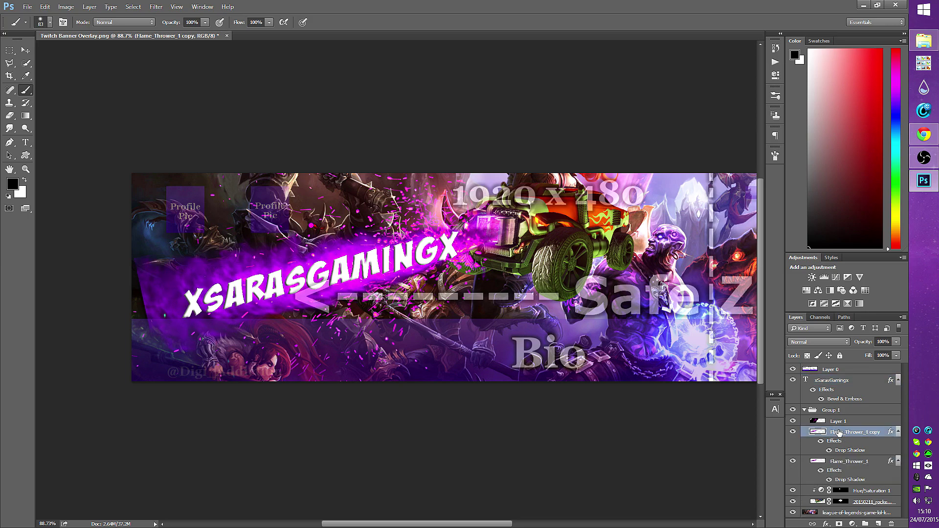
{"action": "left_click_drag", "start_coordinate": [851, 432], "coordinate": [856, 380]}
Mask the flame copy, brushing black at size 19 so the title lettering shows through
{"action": "left_click", "coordinate": [839, 523]}
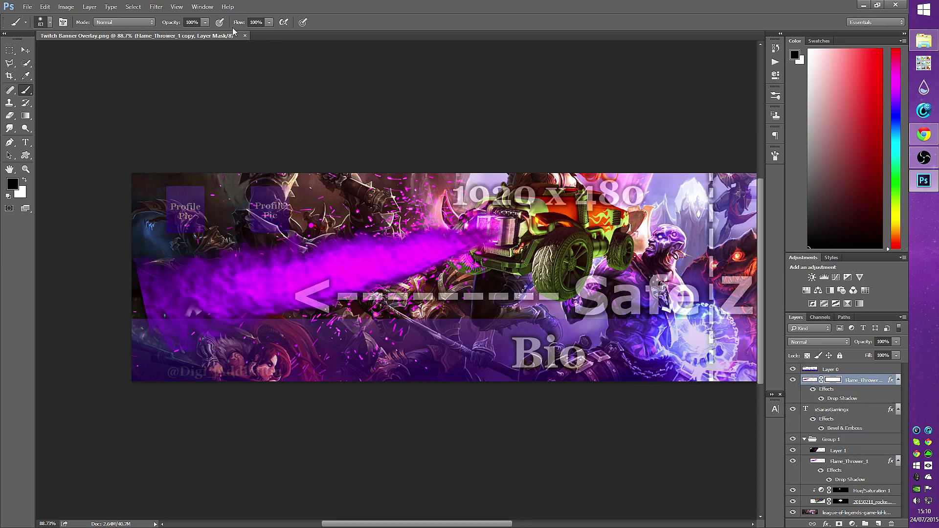
{"action": "type", "text": "19"}
{"action": "mouse_move", "coordinate": [196, 298]}
{"action": "left_mouse_down"}
{"action": "mouse_move", "coordinate": [440, 260]}
{"action": "mouse_move", "coordinate": [422, 249]}
{"action": "left_mouse_up"}
{"action": "left_click_drag", "start_coordinate": [147, 293], "coordinate": [448, 247]}
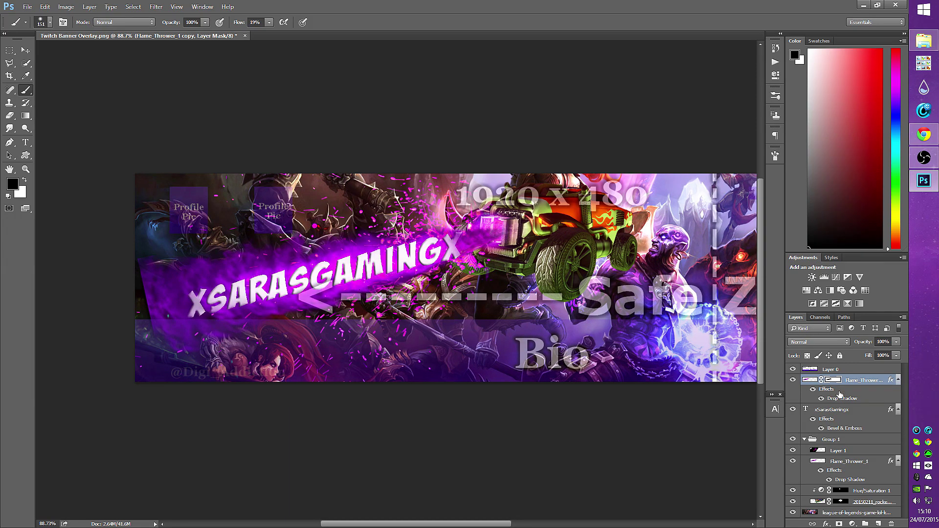
Duplicate Layer 1 to the top of the layer stack and free-transform it
{"action": "left_click_drag", "start_coordinate": [838, 450], "coordinate": [837, 384]}
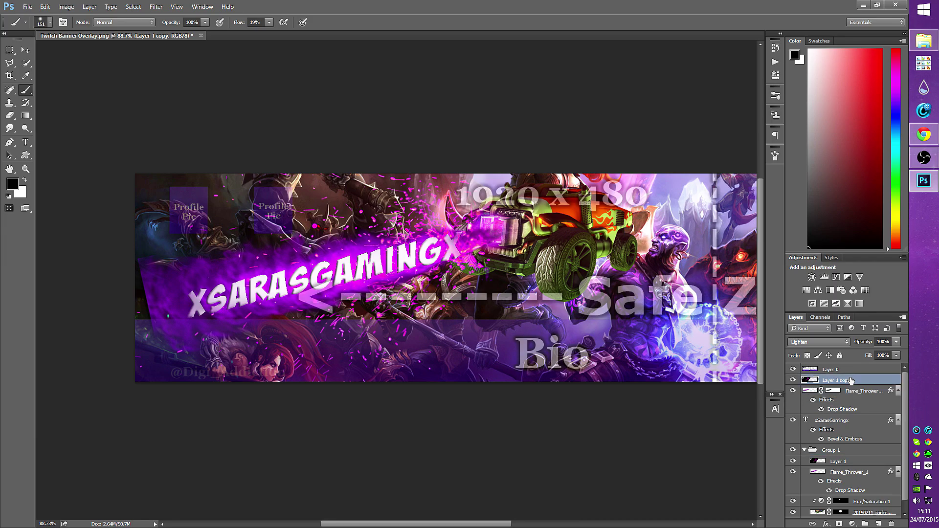
{"action": "key", "text": "ctrl+t"}
{"action": "key", "text": "ctrl+minus"}
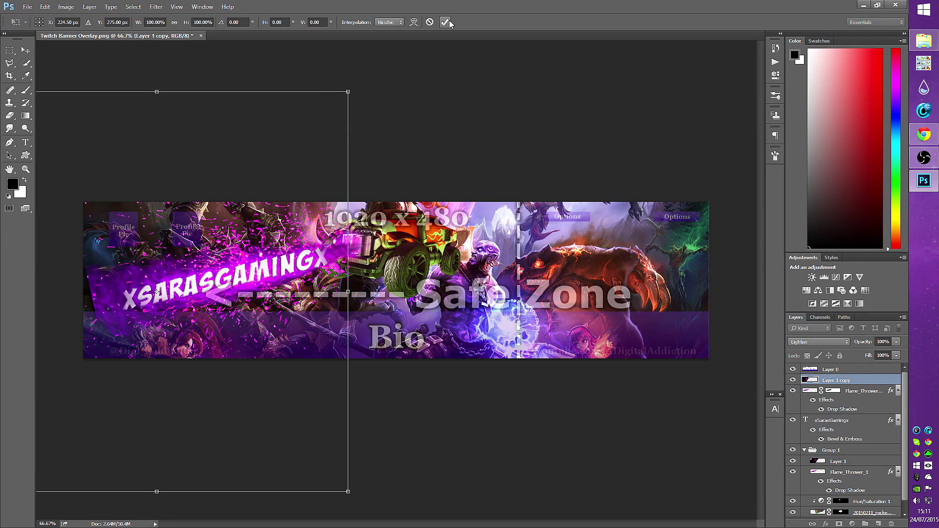
{"action": "left_click", "coordinate": [444, 22]}
{"action": "key", "text": "b"}
{"action": "scroll", "coordinate": [342, 250], "scroll_direction": "up", "scroll_amount": 1}
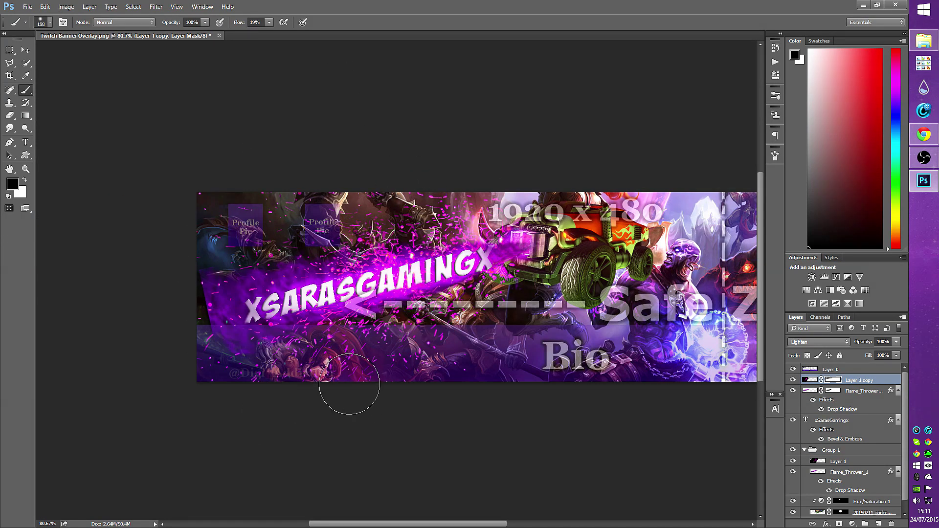
{"action": "left_click", "coordinate": [844, 391]}
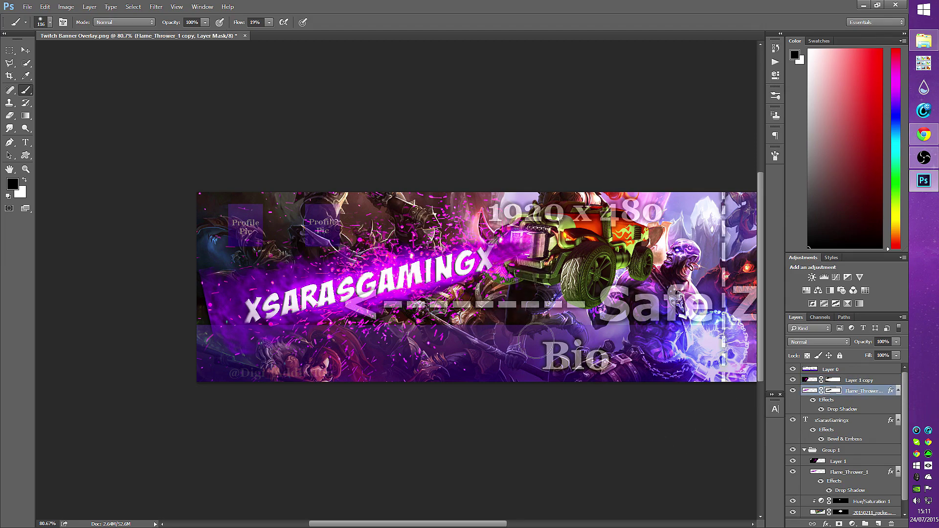
{"action": "left_click", "coordinate": [846, 423]}
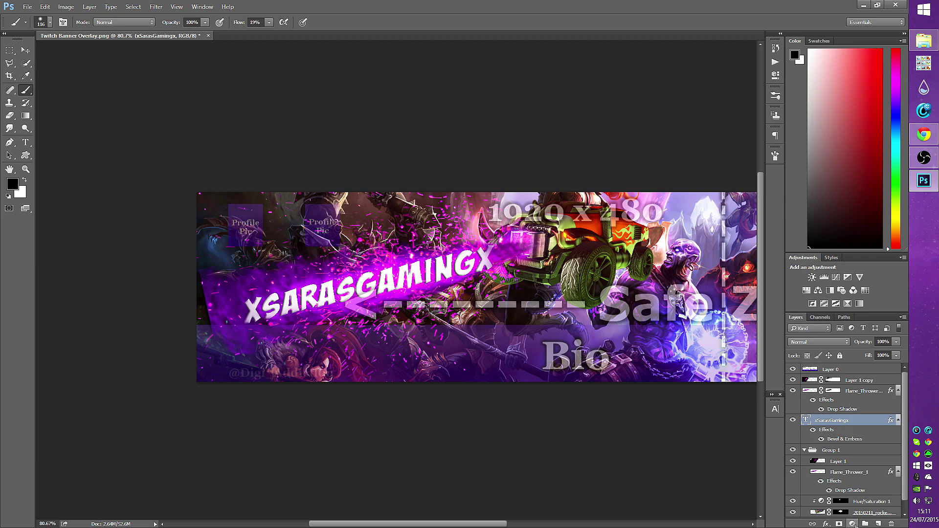
Paint magenta over the title on a new Layer 2 blended in Color Dodge
{"action": "left_click", "coordinate": [878, 524]}
{"action": "left_click", "coordinate": [897, 74]}
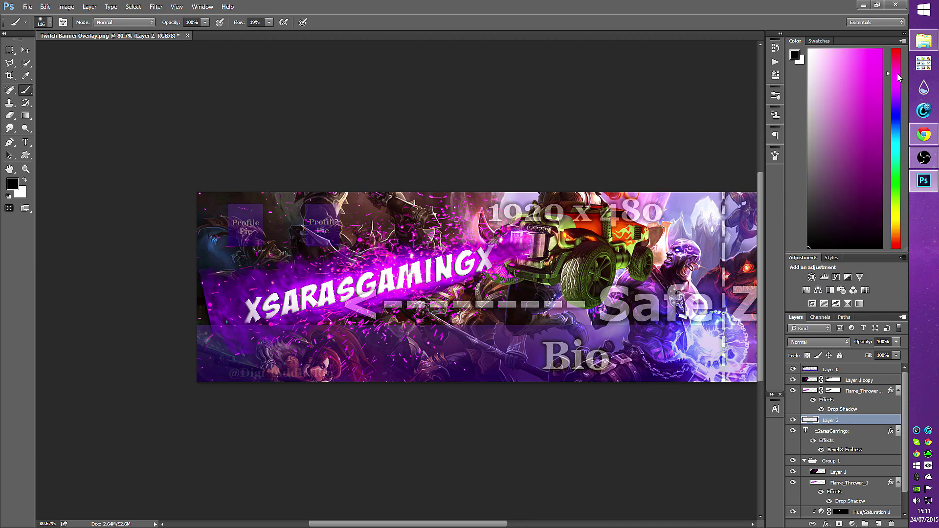
{"action": "left_click_drag", "start_coordinate": [276, 303], "coordinate": [289, 299]}
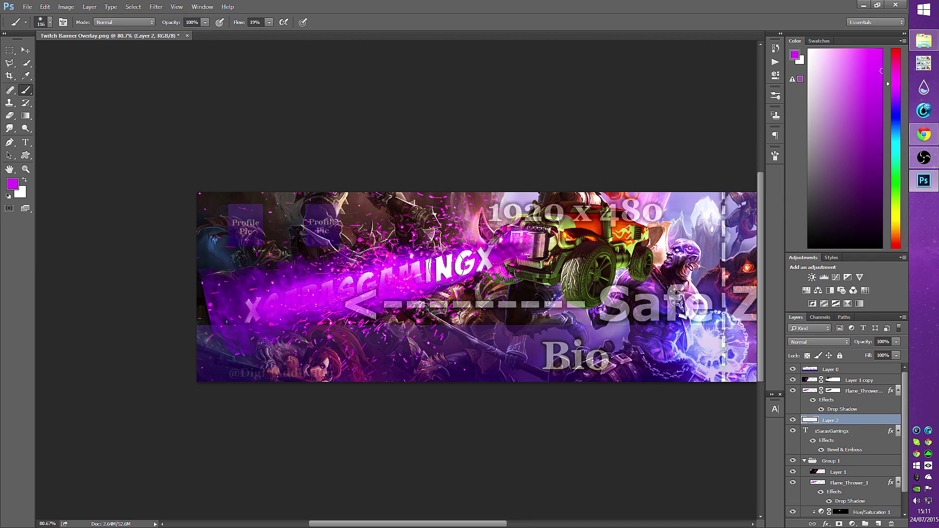
{"action": "left_click", "coordinate": [818, 341]}
{"action": "left_click", "coordinate": [816, 217]}
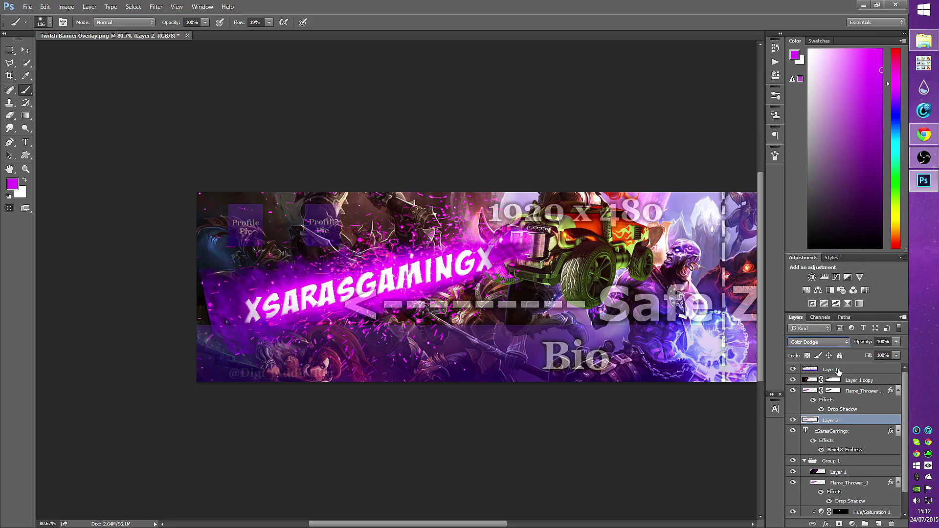
Try a stroke layer style on the title, then remove it
{"action": "double_click", "coordinate": [838, 431]}
{"action": "left_click", "coordinate": [555, 150]}
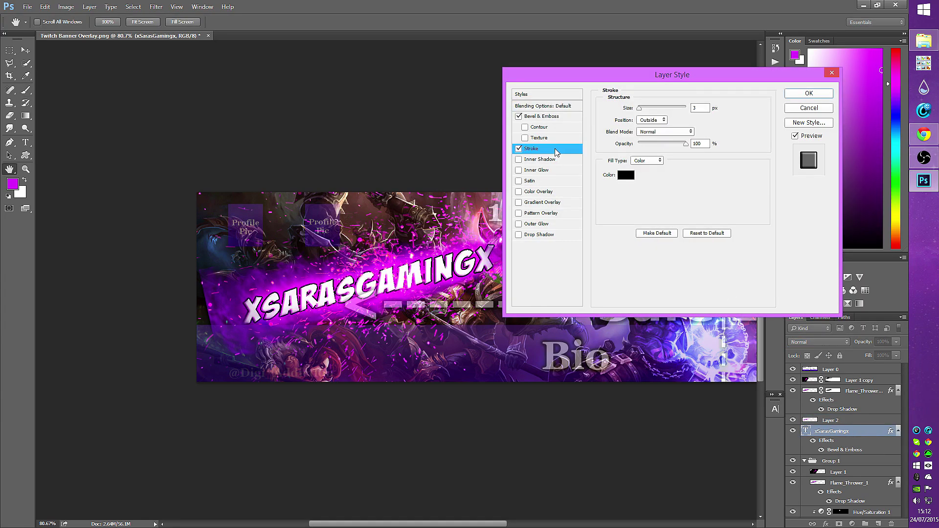
{"action": "left_click", "coordinate": [518, 148]}
{"action": "left_click", "coordinate": [832, 73]}
{"action": "scroll", "coordinate": [391, 274], "scroll_direction": "up", "scroll_amount": 1}
{"action": "left_click_drag", "start_coordinate": [353, 318], "coordinate": [426, 318]}
Try a different blend mode on Layer 2
{"action": "left_click", "coordinate": [832, 421]}
{"action": "left_click", "coordinate": [818, 342]}
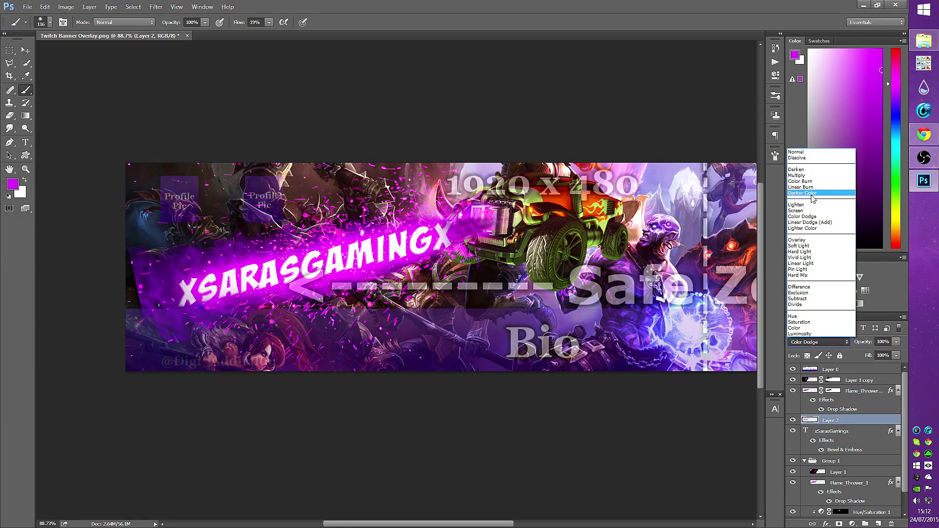
{"action": "left_click", "coordinate": [814, 228]}
{"action": "scroll", "coordinate": [816, 342], "scroll_direction": "up", "scroll_amount": 8}
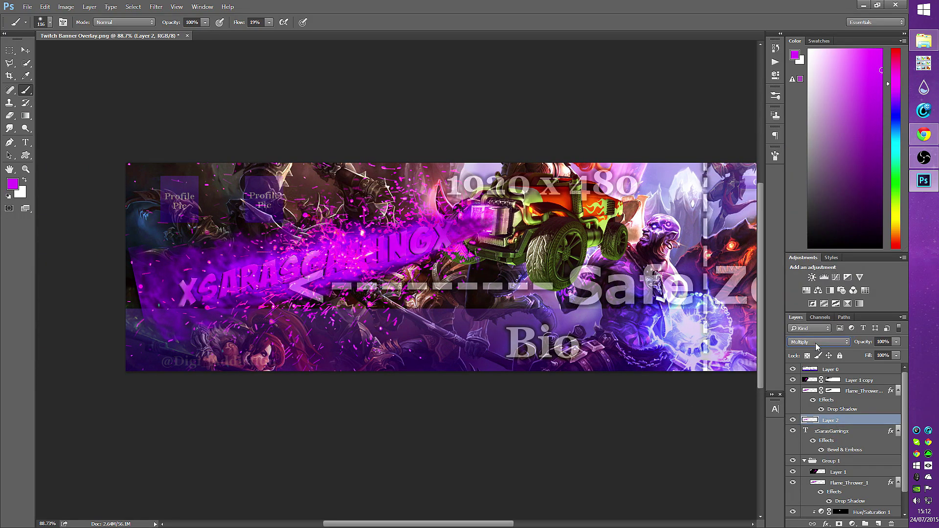
{"action": "scroll", "coordinate": [816, 346], "scroll_direction": "down", "scroll_amount": 2}
{"action": "scroll", "coordinate": [816, 346], "scroll_direction": "down", "scroll_amount": 3}
{"action": "scroll", "coordinate": [816, 347], "scroll_direction": "down", "scroll_amount": 4}
{"action": "scroll", "coordinate": [816, 347], "scroll_direction": "down", "scroll_amount": 4}
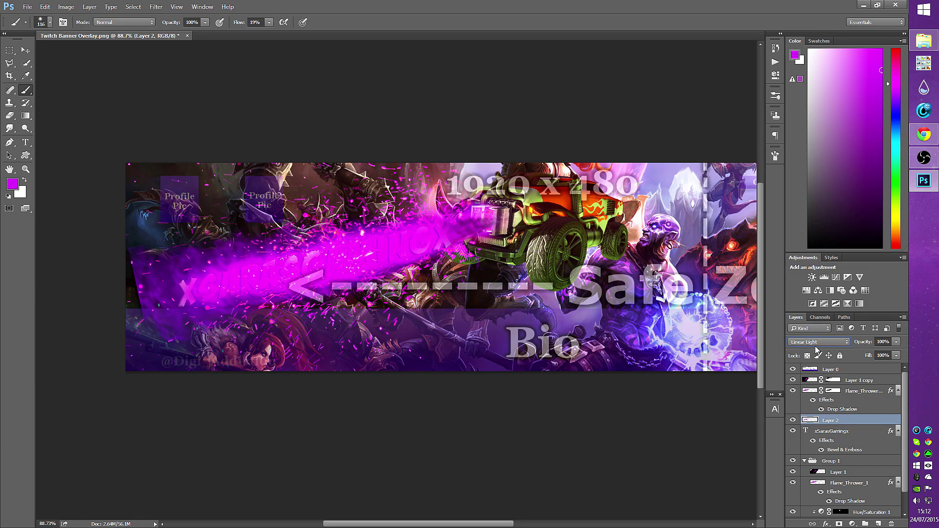
{"action": "scroll", "coordinate": [816, 347], "scroll_direction": "up", "scroll_amount": 2}
{"action": "scroll", "coordinate": [816, 347], "scroll_direction": "up", "scroll_amount": 1}
{"action": "scroll", "coordinate": [815, 347], "scroll_direction": "up", "scroll_amount": 2}
{"action": "scroll", "coordinate": [816, 348], "scroll_direction": "up", "scroll_amount": 2}
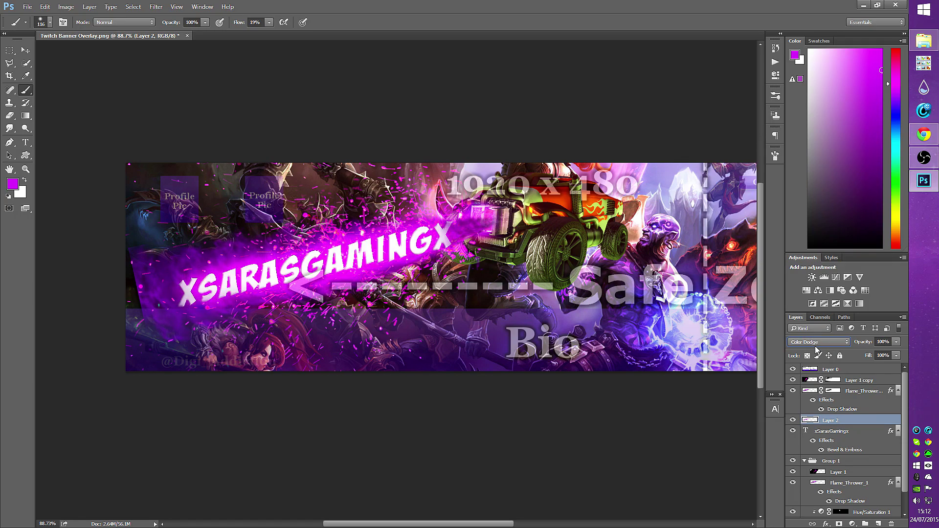
Toggle Layer 2 and the template overlay to compare the title glow
{"action": "left_click", "coordinate": [792, 420]}
{"action": "key", "text": "ctrl+minus"}
{"action": "left_click", "coordinate": [793, 370]}
{"action": "left_click", "coordinate": [793, 369]}
{"action": "left_click", "coordinate": [792, 370]}
{"action": "left_click", "coordinate": [793, 369]}
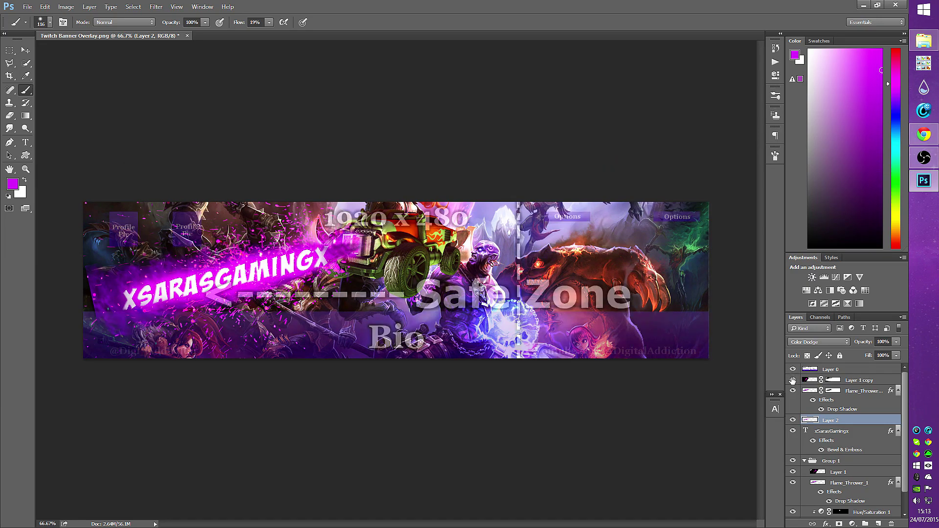
Change the XSARASGAMINGX title text colour to black (000000)
{"action": "double_click", "coordinate": [805, 431]}
{"action": "left_click", "coordinate": [775, 409]}
{"action": "left_click", "coordinate": [747, 465]}
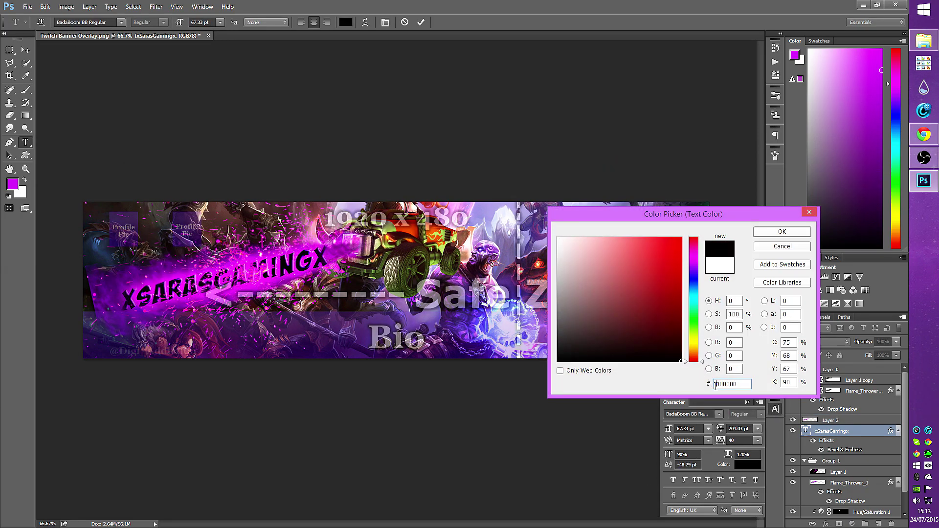
{"action": "left_click", "coordinate": [779, 234]}
{"action": "scroll", "coordinate": [260, 314], "scroll_direction": "up", "scroll_amount": 2}
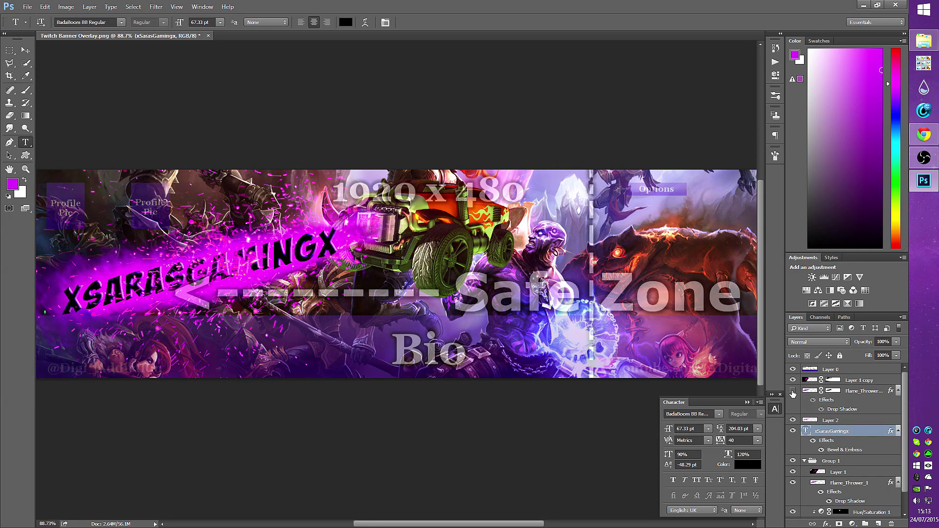
Hide the Safe Zone template overlay layer
{"action": "left_click", "coordinate": [832, 380]}
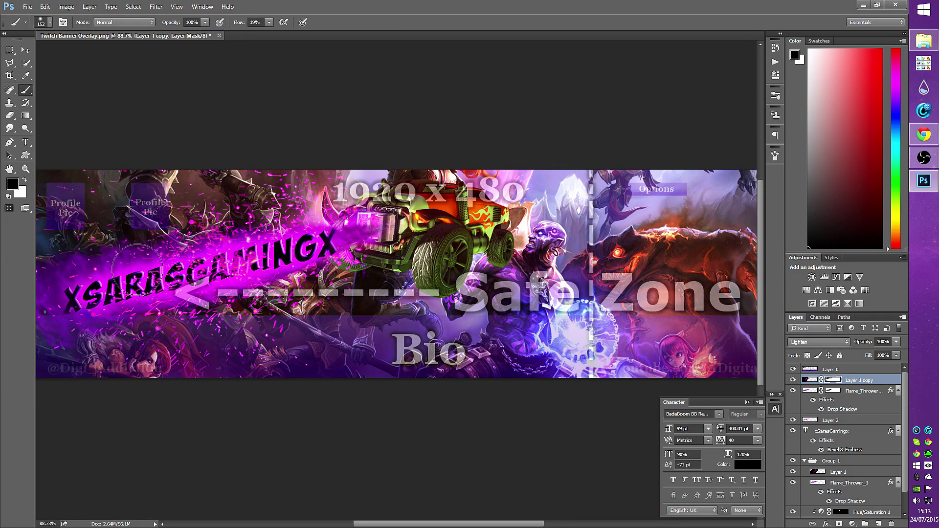
{"action": "scroll", "coordinate": [343, 269], "scroll_direction": "down", "scroll_amount": 1}
{"action": "left_click", "coordinate": [793, 369]}
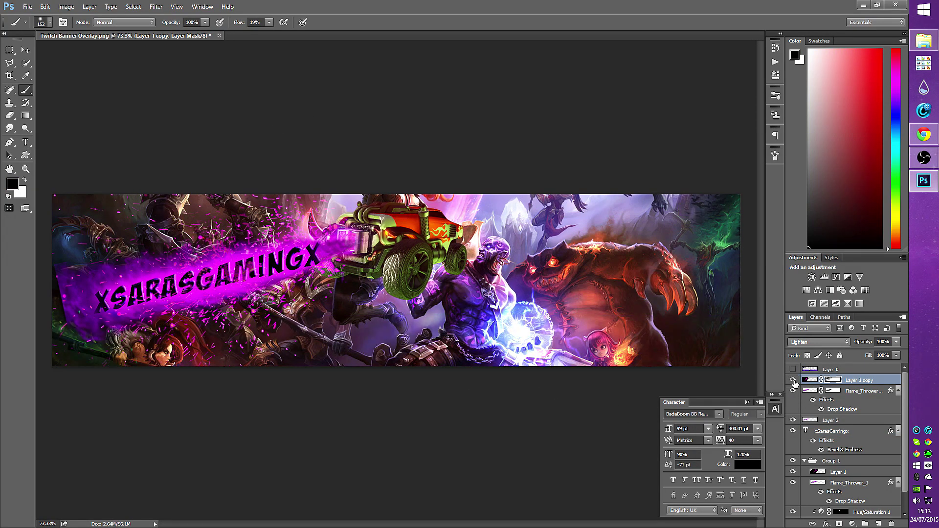
{"action": "scroll", "coordinate": [805, 463], "scroll_direction": "down", "scroll_amount": 1}
Give the car layer a deep purple Outer Glow (Spread 11, Size 18)
{"action": "left_click", "coordinate": [818, 503]}
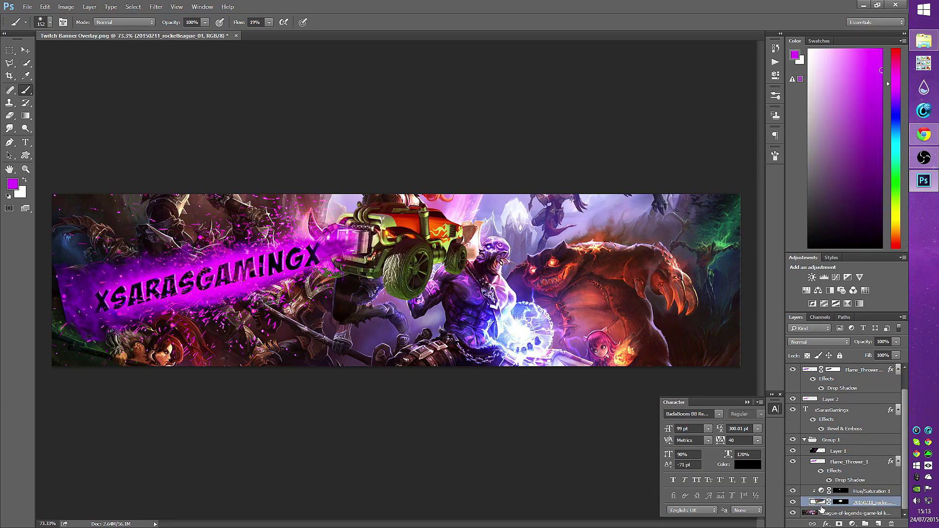
{"action": "double_click", "coordinate": [899, 503]}
{"action": "left_click", "coordinate": [535, 224]}
{"action": "left_click", "coordinate": [626, 144]}
{"action": "left_click", "coordinate": [693, 264]}
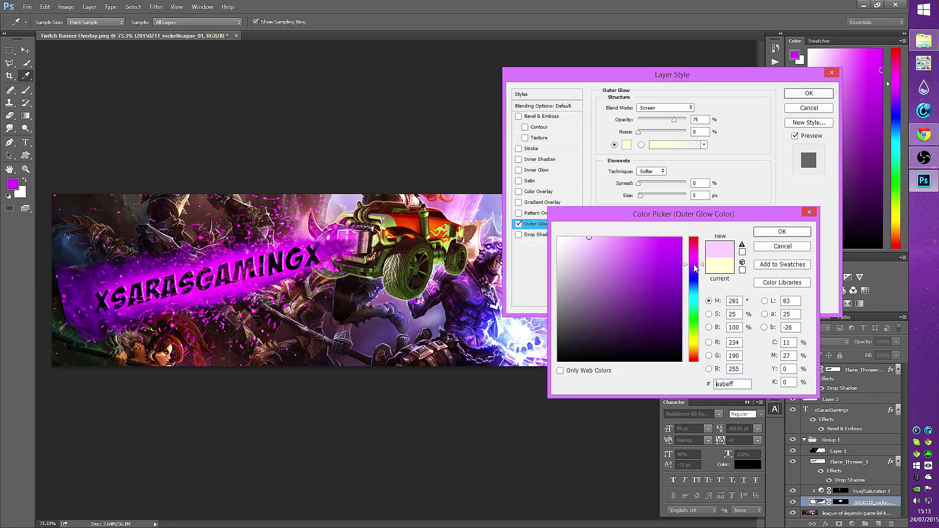
{"action": "left_click_drag", "start_coordinate": [680, 288], "coordinate": [690, 299]}
{"action": "key", "text": "Return"}
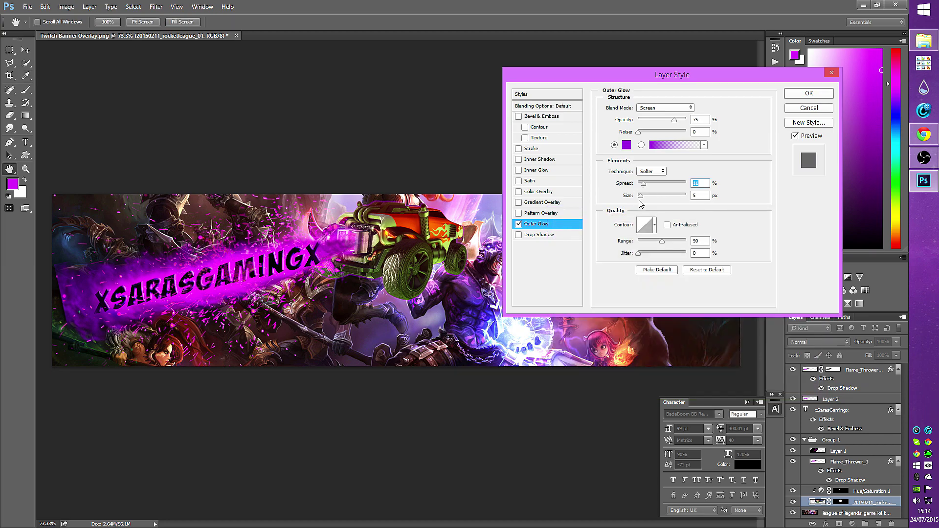
{"action": "left_click", "coordinate": [798, 93]}
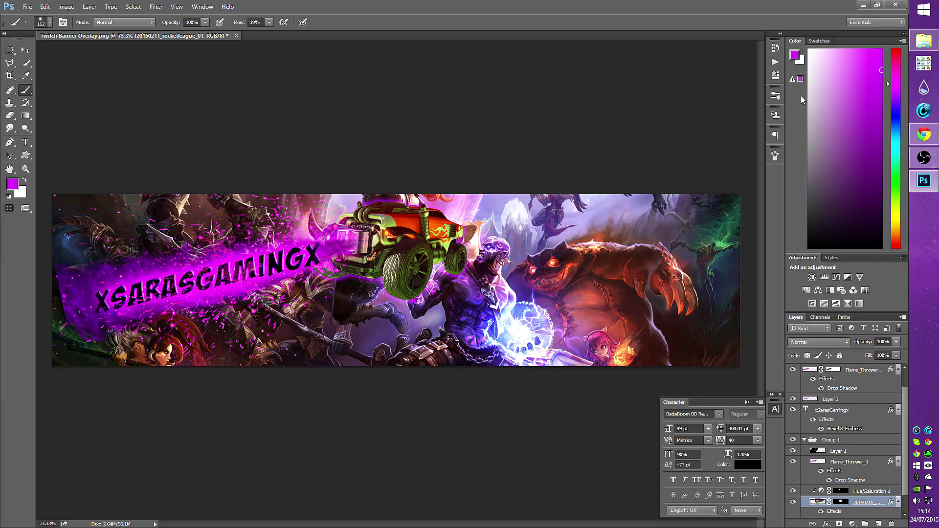
Shift the car's outer glow colour toward blue-purple
{"action": "double_click", "coordinate": [890, 504]}
{"action": "left_click", "coordinate": [536, 224]}
{"action": "left_click", "coordinate": [626, 144]}
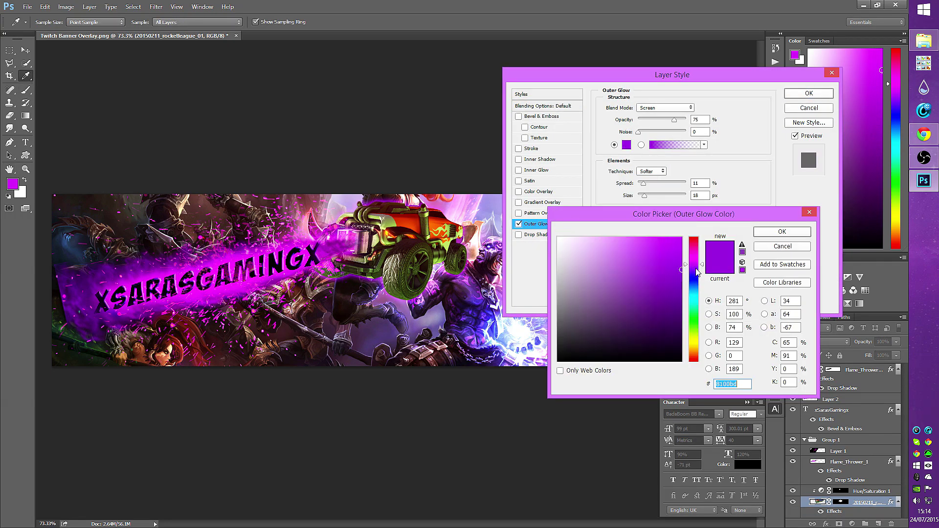
{"action": "left_click_drag", "start_coordinate": [694, 281], "coordinate": [698, 274]}
{"action": "key", "text": "Return"}
{"action": "key", "text": "Return"}
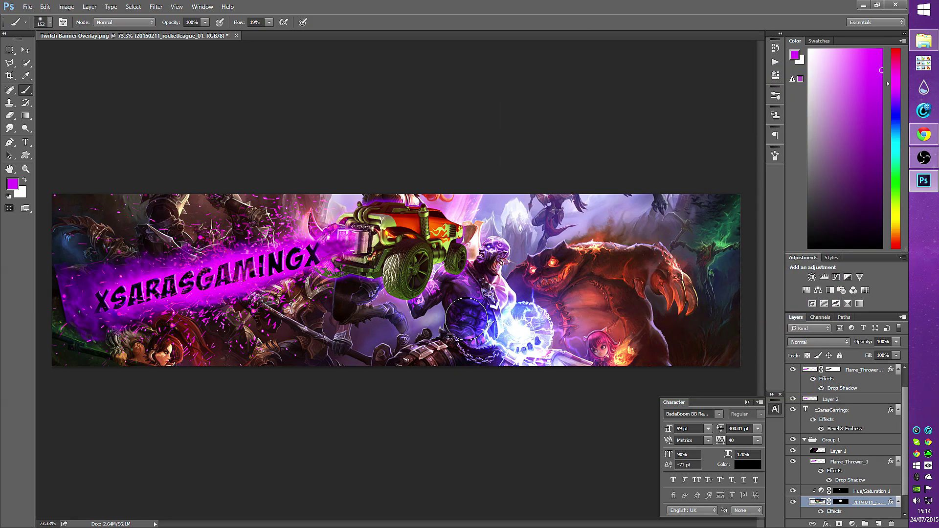
Briefly show the Safe Zone overlay to check the glow, then hide it
{"action": "scroll", "coordinate": [794, 374], "scroll_direction": "up", "scroll_amount": 1}
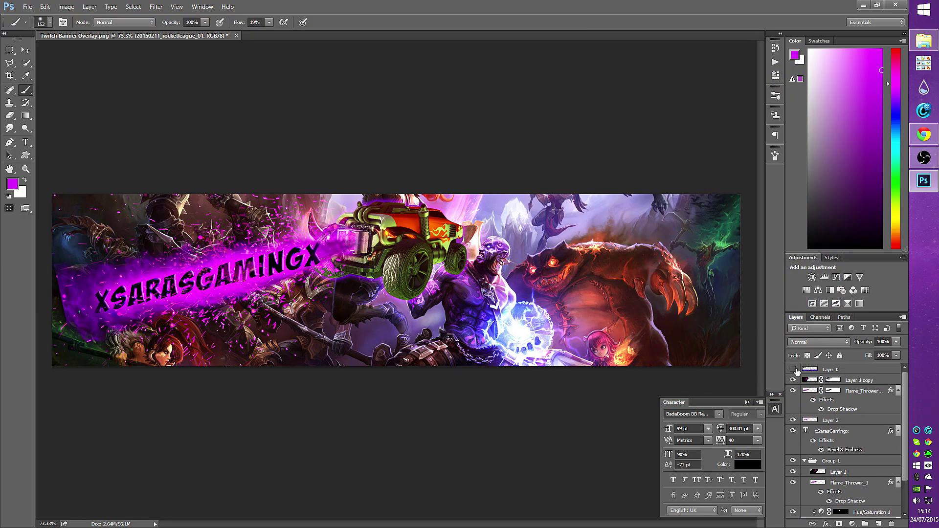
{"action": "left_click", "coordinate": [792, 369]}
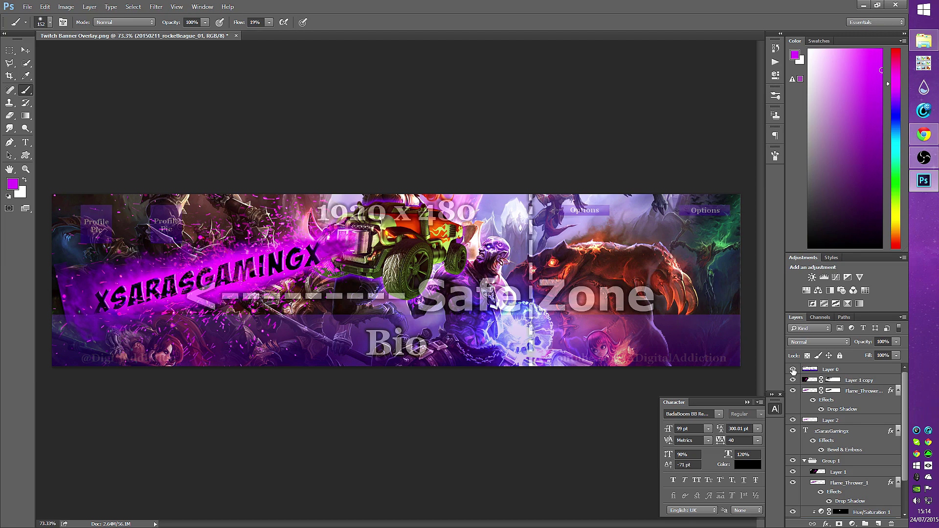
{"action": "left_click", "coordinate": [792, 370]}
{"action": "scroll", "coordinate": [874, 461], "scroll_direction": "down", "scroll_amount": 2}
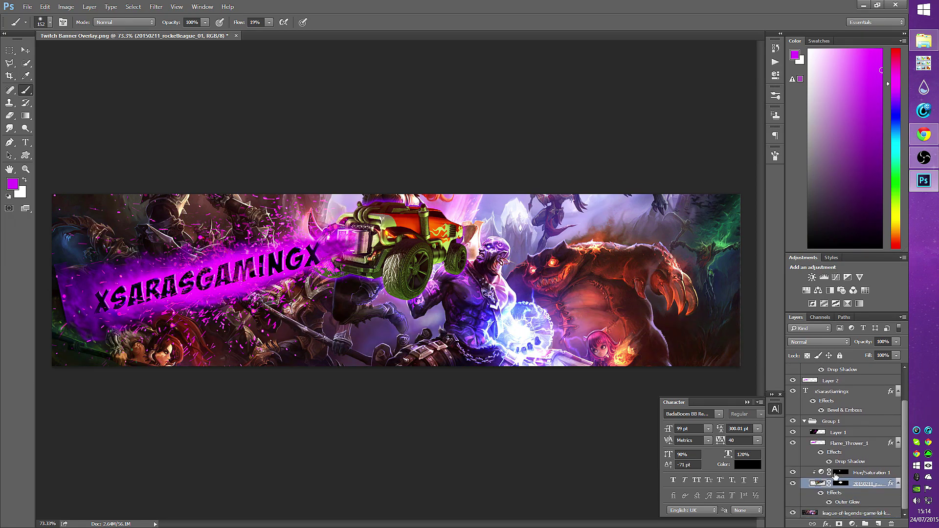
Make the Flame_Thrower_1 copy visible and target its layer mask
{"action": "left_click", "coordinate": [802, 444]}
{"action": "left_click", "coordinate": [793, 443]}
{"action": "double_click", "coordinate": [793, 443]}
{"action": "left_click", "coordinate": [792, 443]}
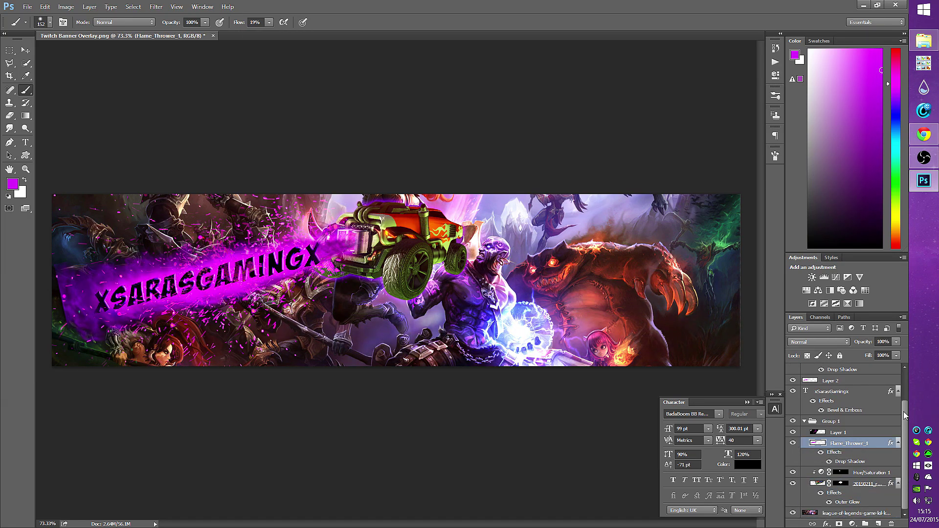
{"action": "scroll", "coordinate": [795, 431], "scroll_direction": "up", "scroll_amount": 2}
{"action": "left_click", "coordinate": [793, 391]}
{"action": "scroll", "coordinate": [388, 244], "scroll_direction": "up", "scroll_amount": 5}
{"action": "left_click", "coordinate": [833, 390]}
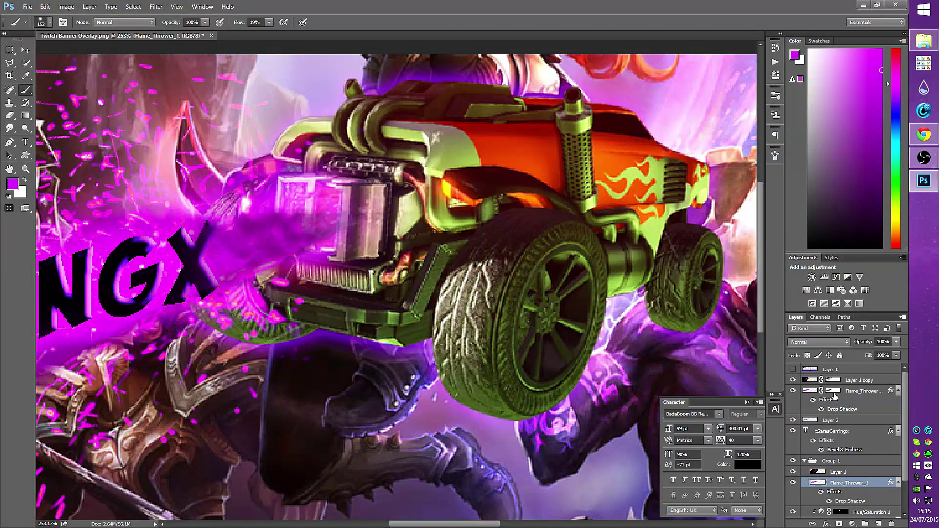
Set the brush to about 47 px with 100% flow, then select the car layer
{"action": "left_click_drag", "start_coordinate": [489, 200], "coordinate": [441, 201], "text": "alt"}
{"action": "key", "text": "shift+0"}
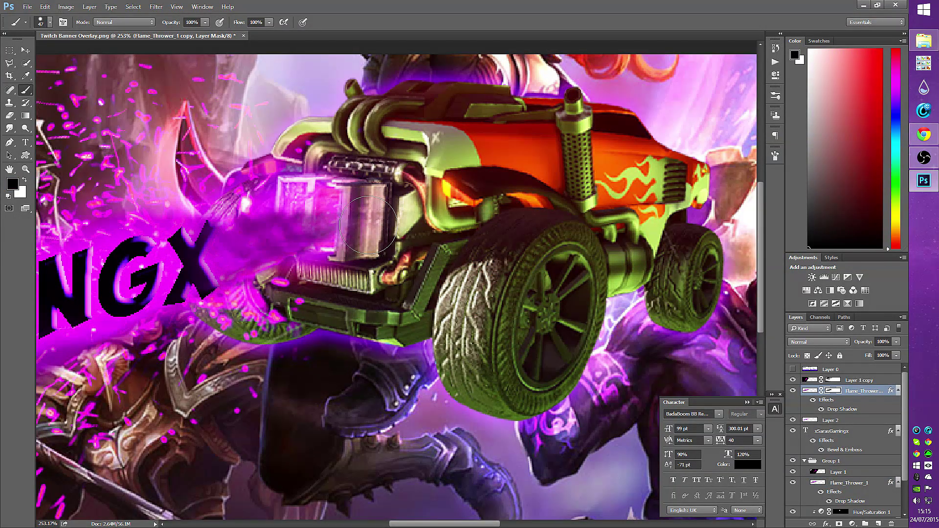
{"action": "scroll", "coordinate": [546, 419], "scroll_direction": "down", "scroll_amount": 5}
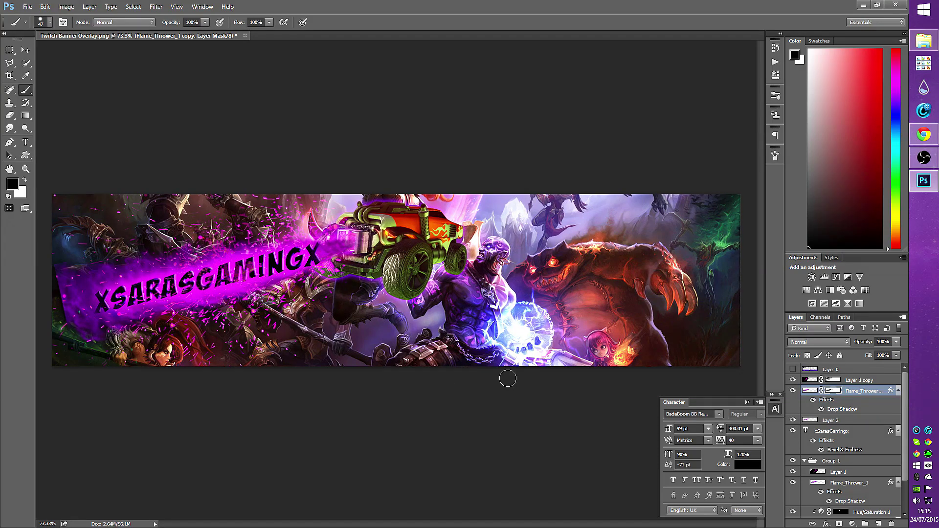
{"action": "scroll", "coordinate": [861, 479], "scroll_direction": "down", "scroll_amount": 2}
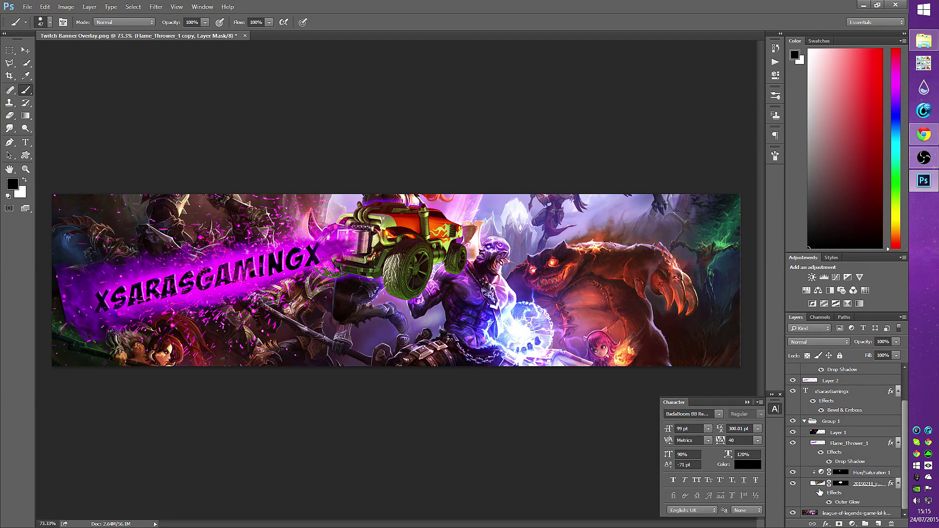
{"action": "left_click", "coordinate": [816, 483]}
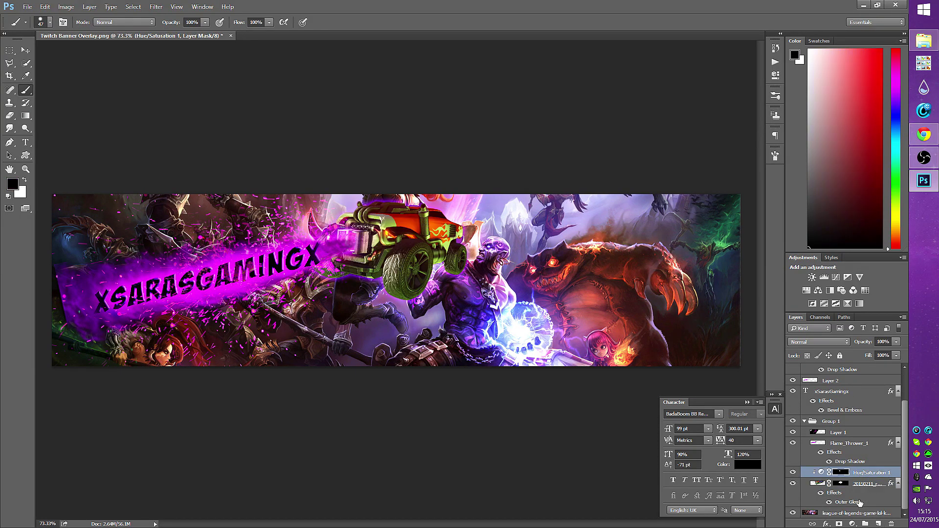
{"action": "left_click", "coordinate": [852, 524]}
Add a Hue/Saturation adjustment clipped to the car and shift its hue toward yellow
{"action": "left_click", "coordinate": [843, 438]}
{"action": "right_click", "coordinate": [831, 472]}
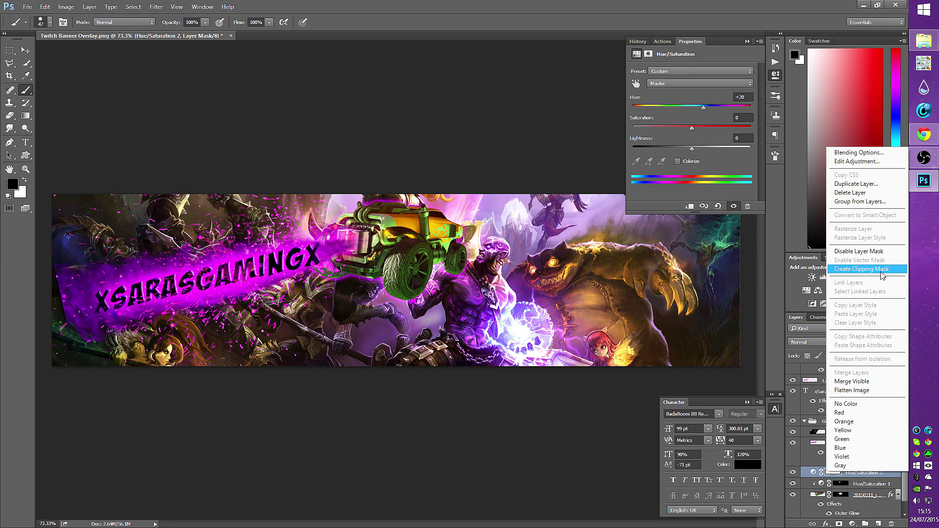
{"action": "left_click", "coordinate": [861, 273]}
{"action": "mouse_move", "coordinate": [704, 107]}
{"action": "left_mouse_down"}
{"action": "mouse_move", "coordinate": [660, 107]}
{"action": "mouse_move", "coordinate": [736, 122]}
{"action": "mouse_move", "coordinate": [692, 130]}
{"action": "mouse_move", "coordinate": [706, 134]}
{"action": "left_mouse_up"}
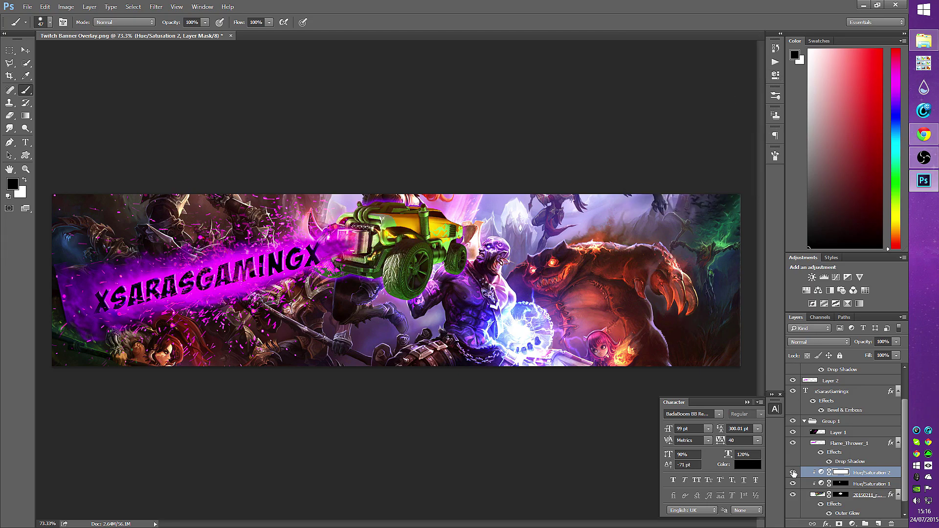
{"action": "scroll", "coordinate": [347, 244], "scroll_direction": "up", "scroll_amount": 2, "text": "alt"}
{"action": "scroll", "coordinate": [346, 240], "scroll_direction": "up", "scroll_amount": 3, "text": "alt"}
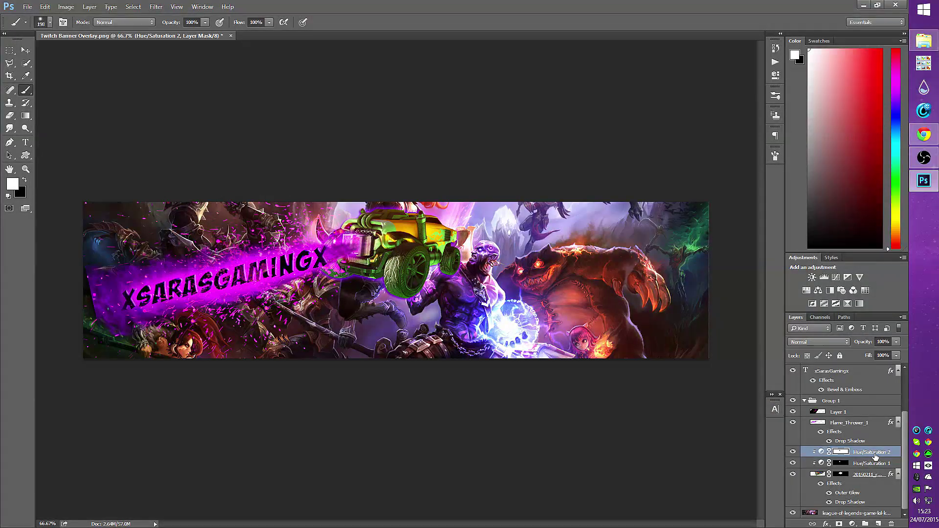
Add a Curves adjustment with the curve raised to brighten
{"action": "left_click", "coordinate": [852, 523]}
{"action": "left_click", "coordinate": [852, 392]}
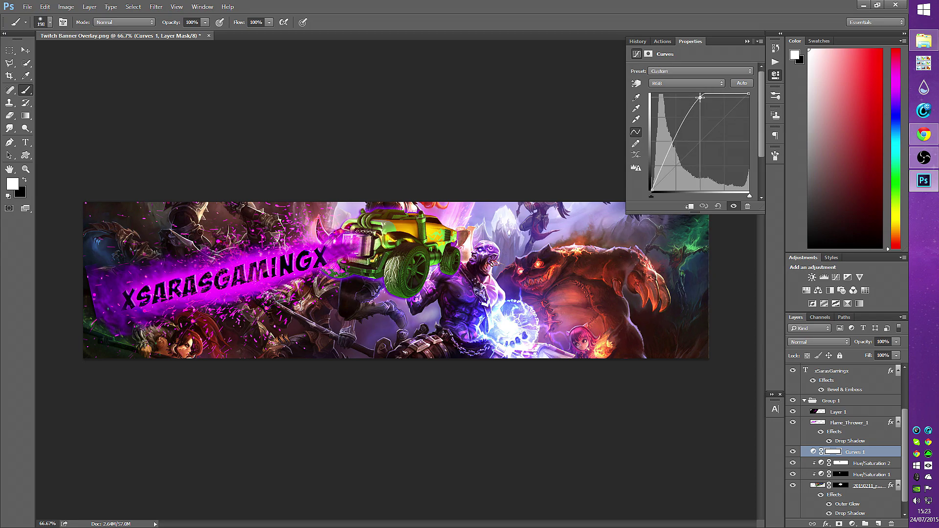
{"action": "left_click_drag", "start_coordinate": [700, 142], "coordinate": [699, 117]}
{"action": "key", "text": "alt+5"}
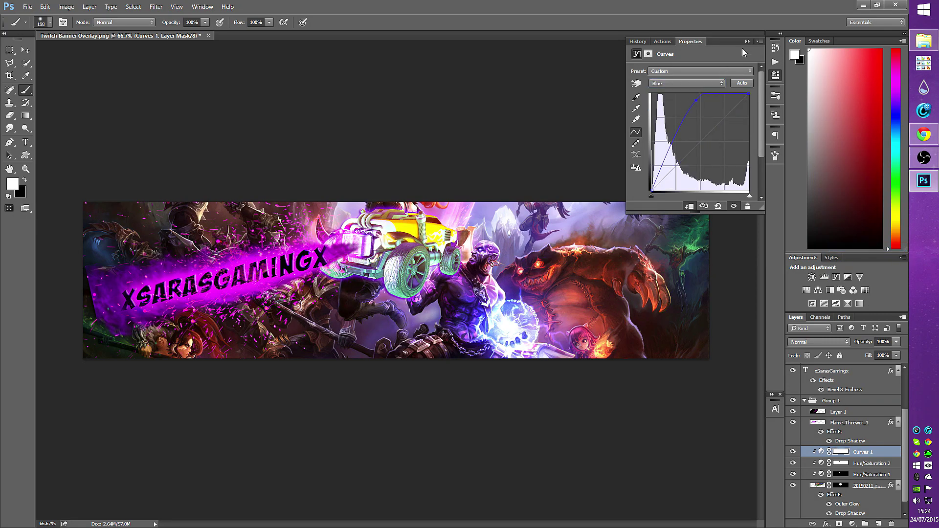
{"action": "left_click", "coordinate": [746, 41]}
Invert the Curves mask and paint the brightening onto the car at 54% flow
{"action": "key", "text": "ctrl+i"}
{"action": "left_click", "coordinate": [481, 323]}
{"action": "key", "text": "shift+5"}
{"action": "key", "text": "shift+4"}
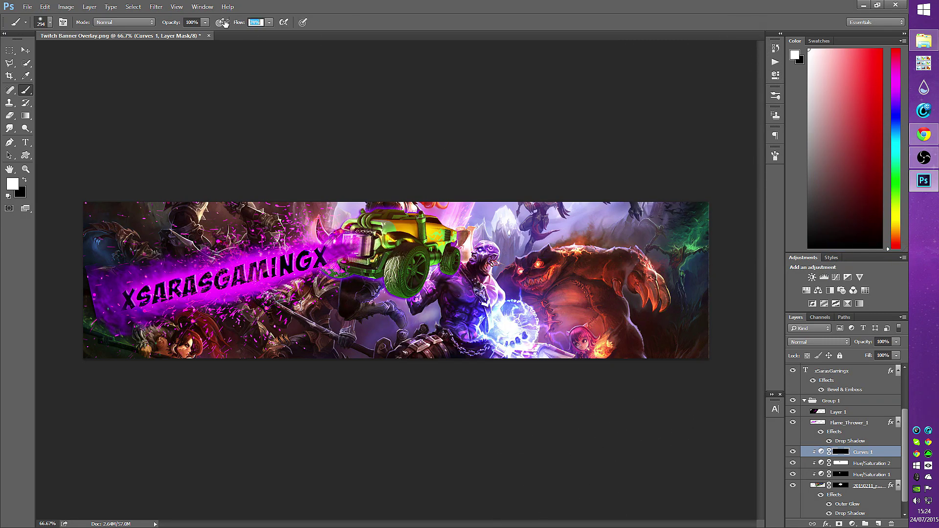
{"action": "scroll", "coordinate": [402, 285], "scroll_direction": "up", "scroll_amount": 3}
{"action": "left_click_drag", "start_coordinate": [440, 220], "coordinate": [543, 369]}
{"action": "key", "text": "ctrl+0"}
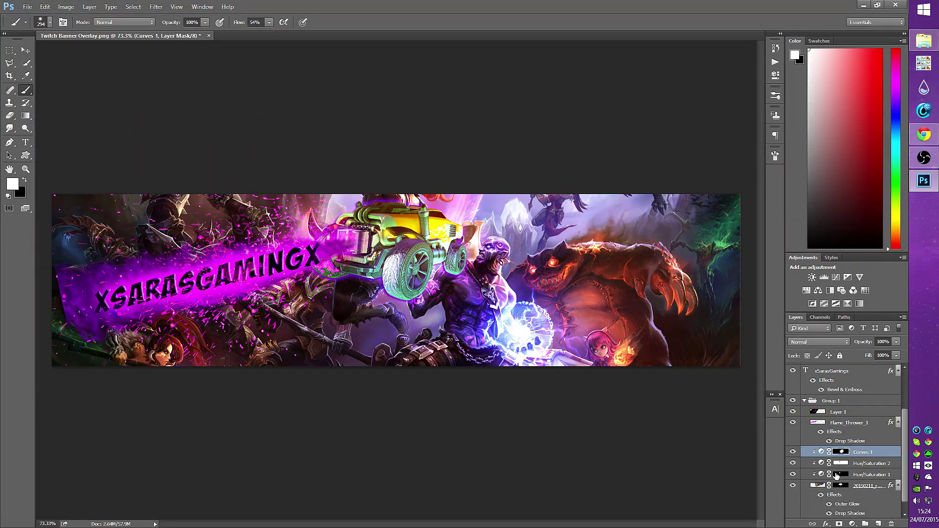
{"action": "scroll", "coordinate": [821, 405], "scroll_direction": "up", "scroll_amount": 3}
{"action": "left_click", "coordinate": [793, 370]}
{"action": "scroll", "coordinate": [458, 367], "scroll_direction": "down", "scroll_amount": 2}
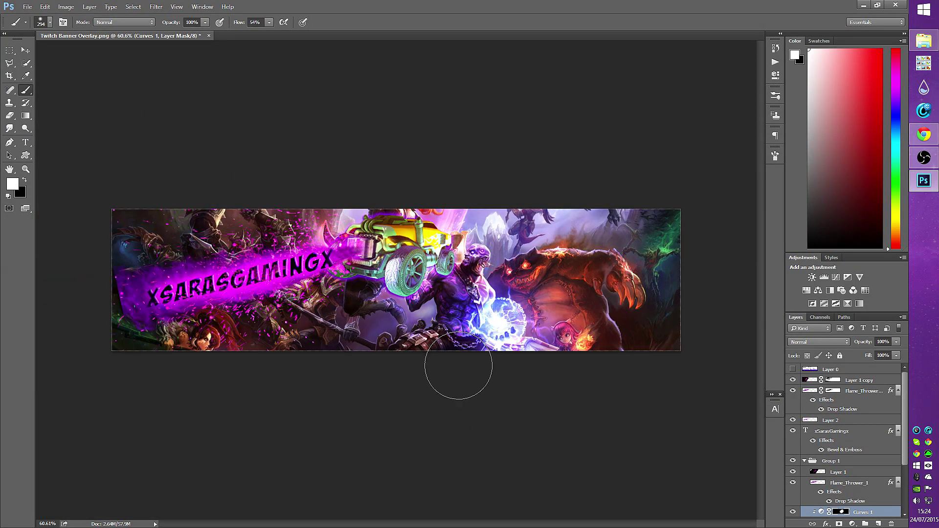